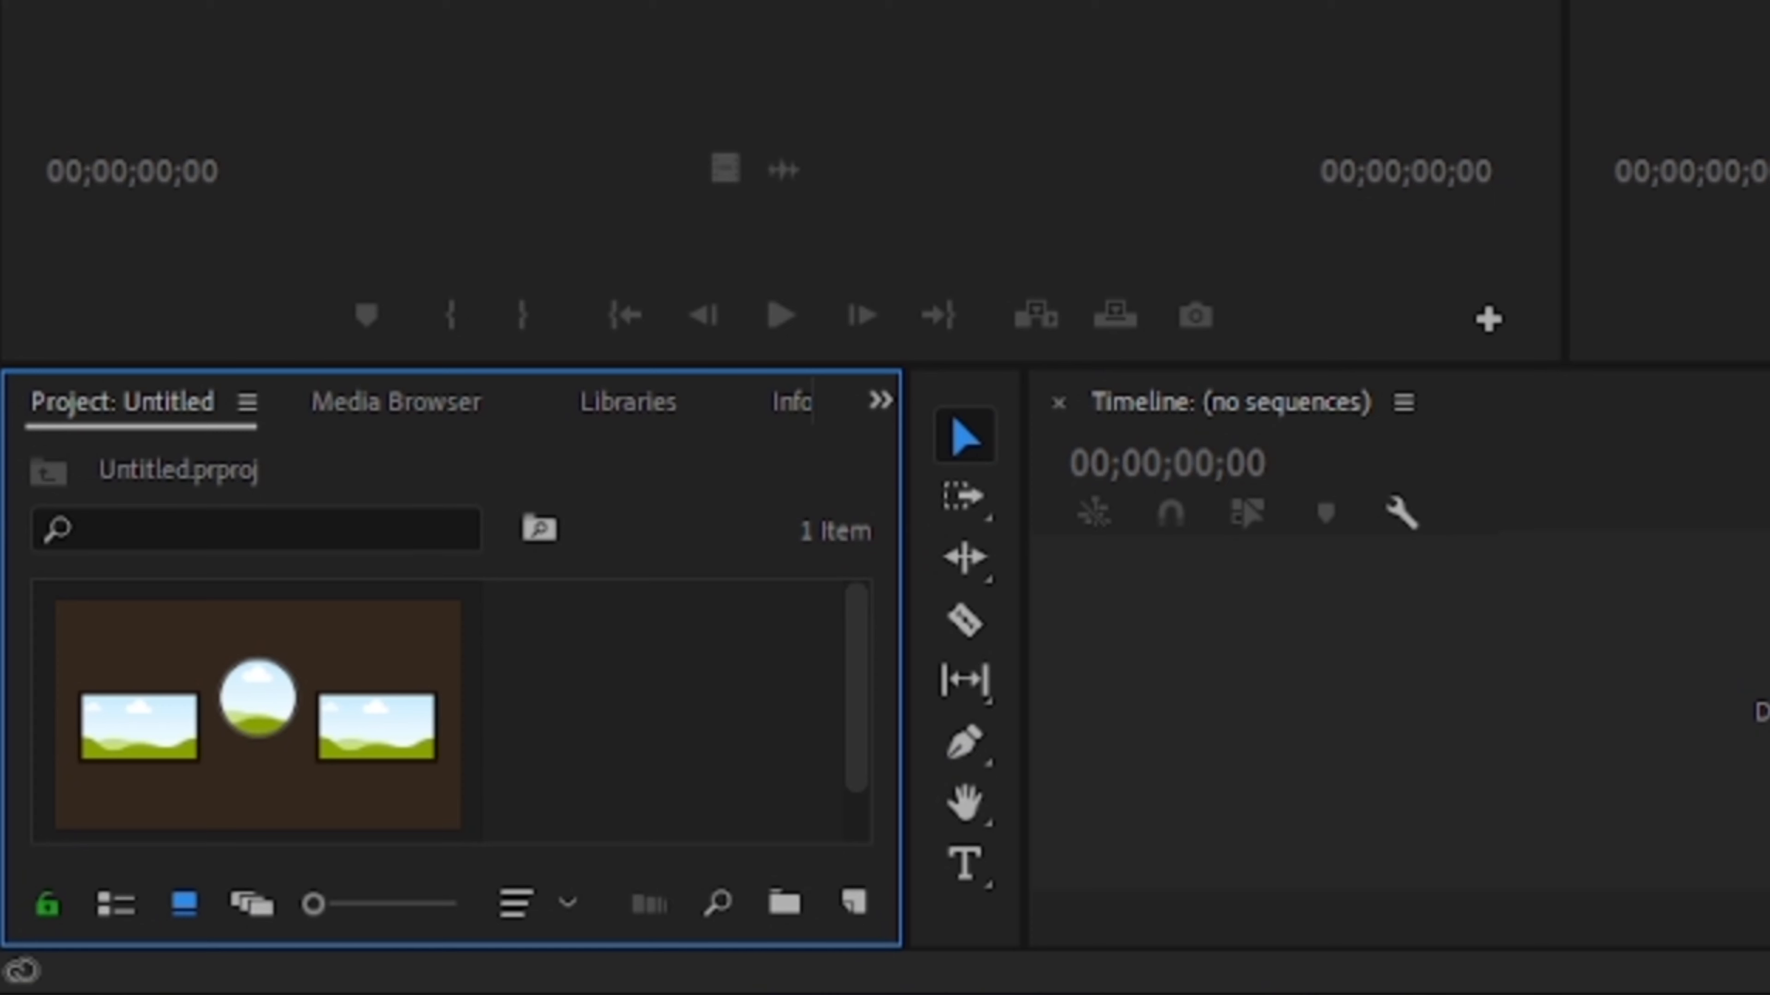
- Switch the project panel to list view and scroll across the clip's information columns
{"action": "left_click", "coordinate": [115, 905]}
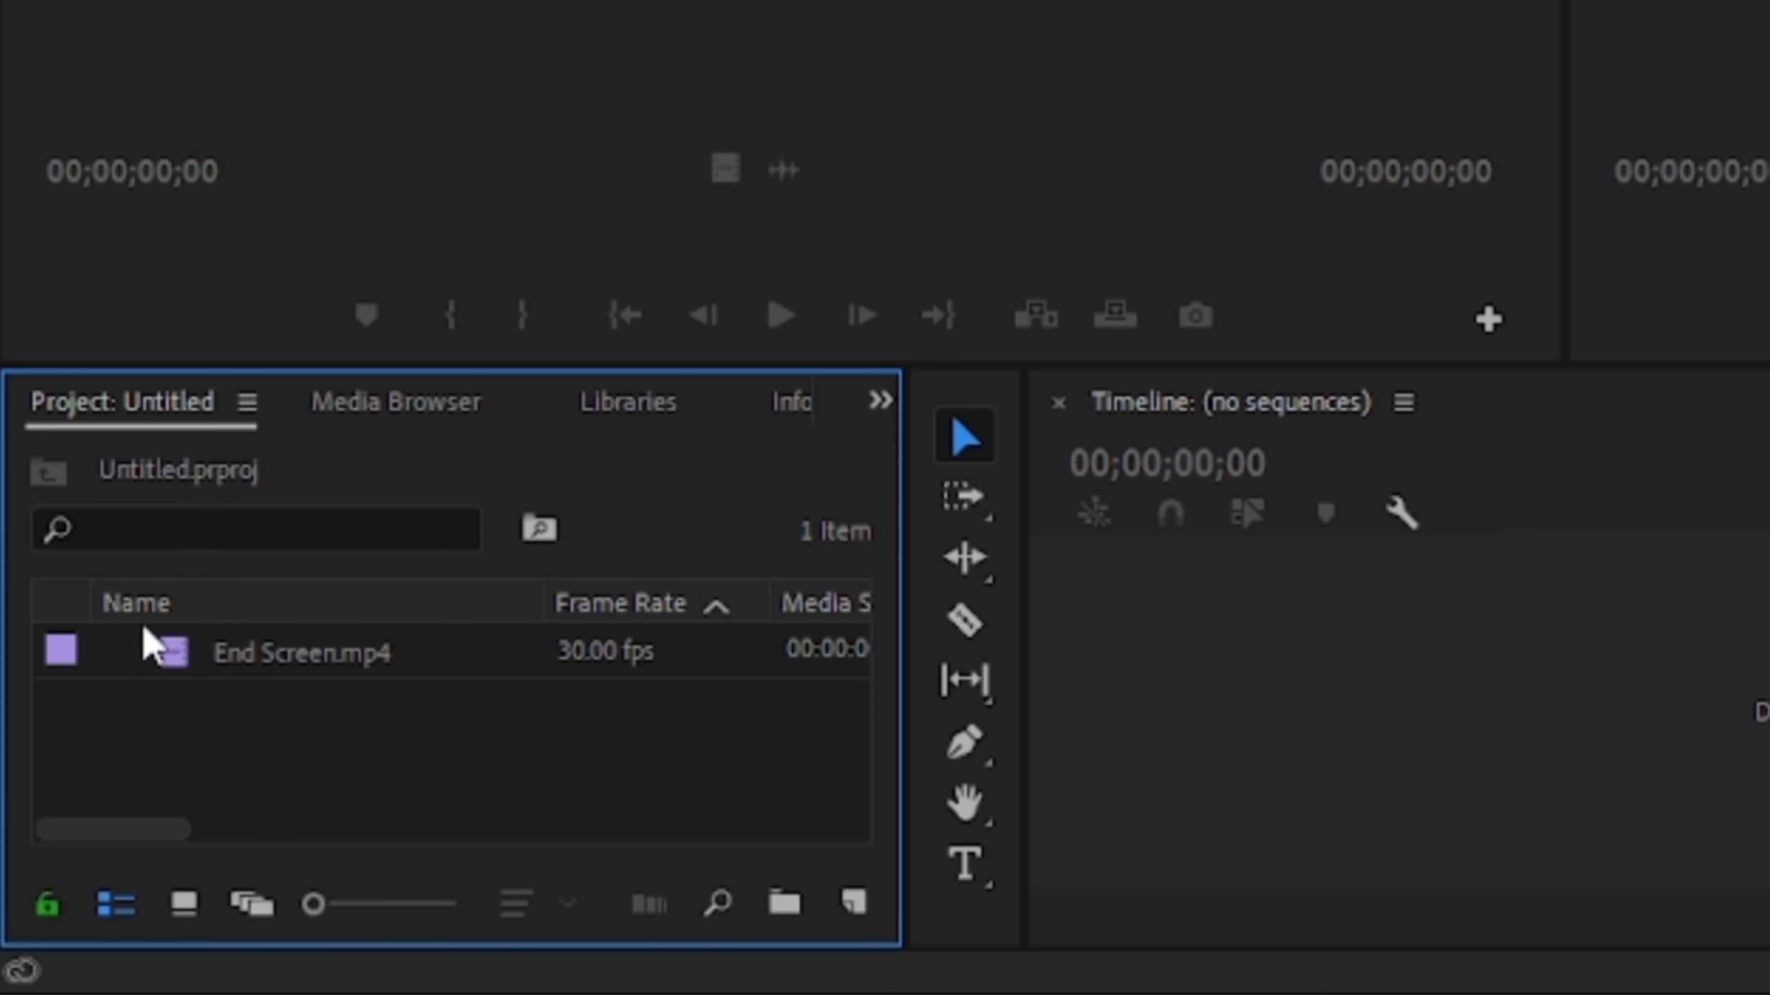
{"action": "left_click_drag", "start_coordinate": [131, 833], "coordinate": [360, 834]}
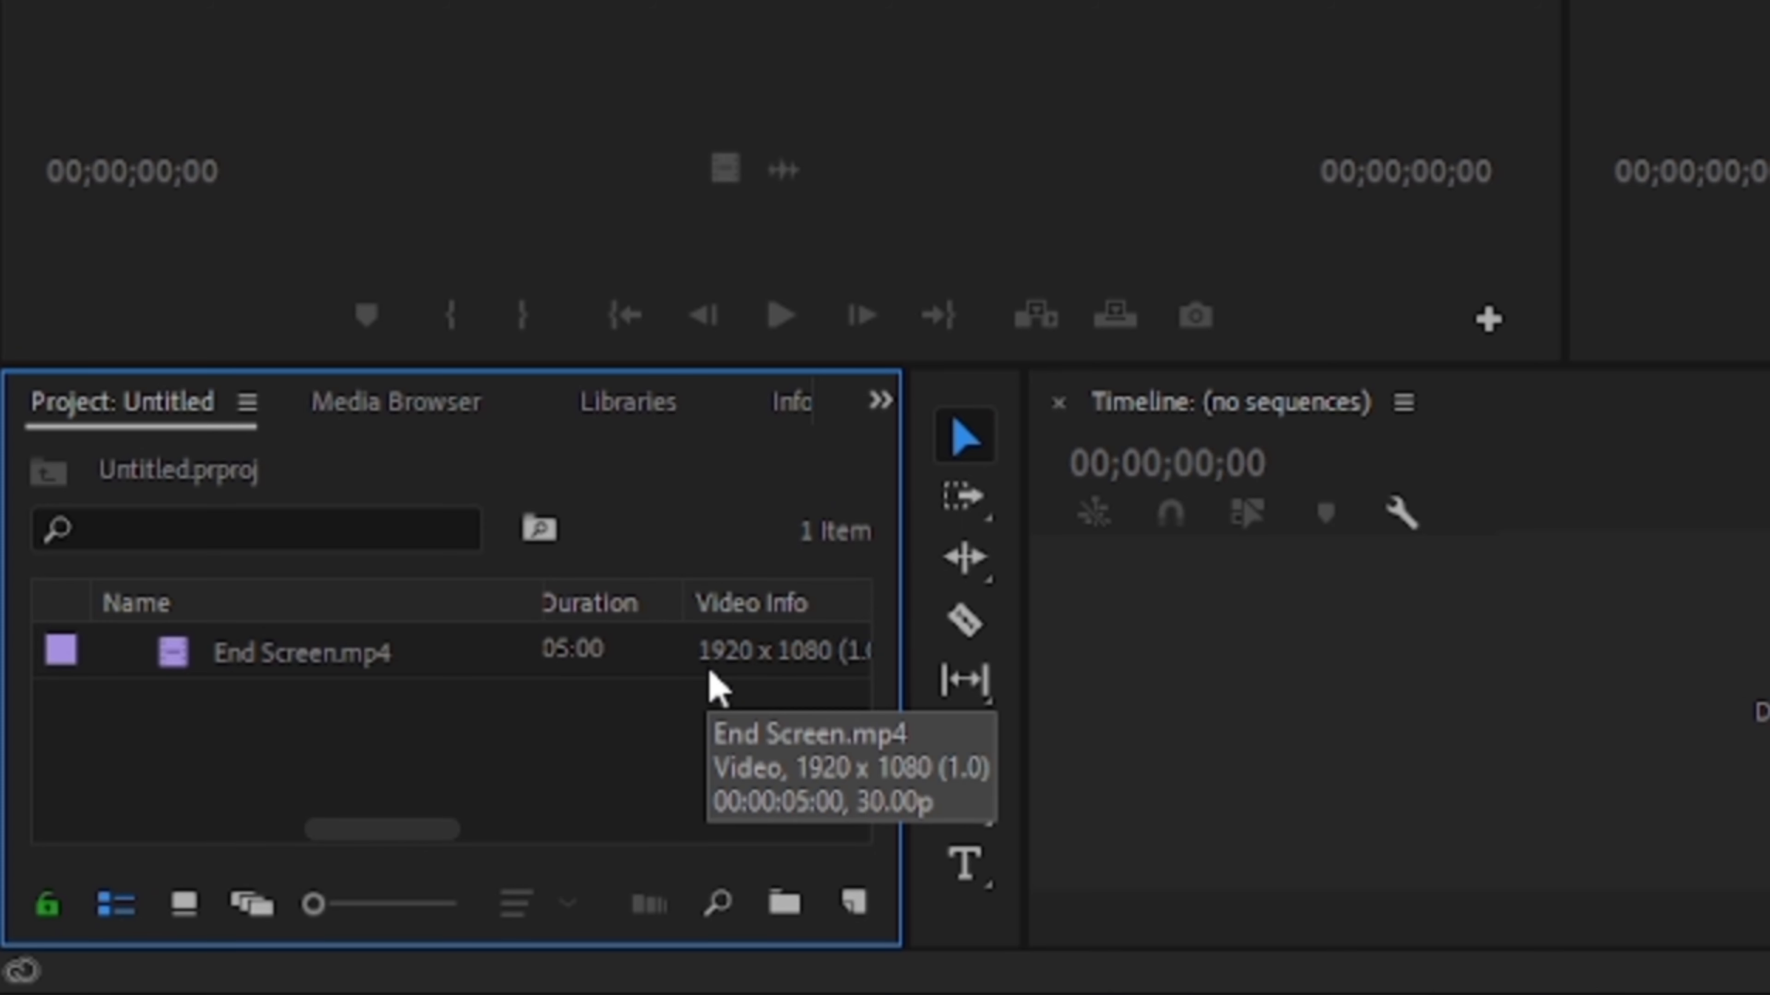
{"action": "left_click_drag", "start_coordinate": [439, 831], "coordinate": [564, 854]}
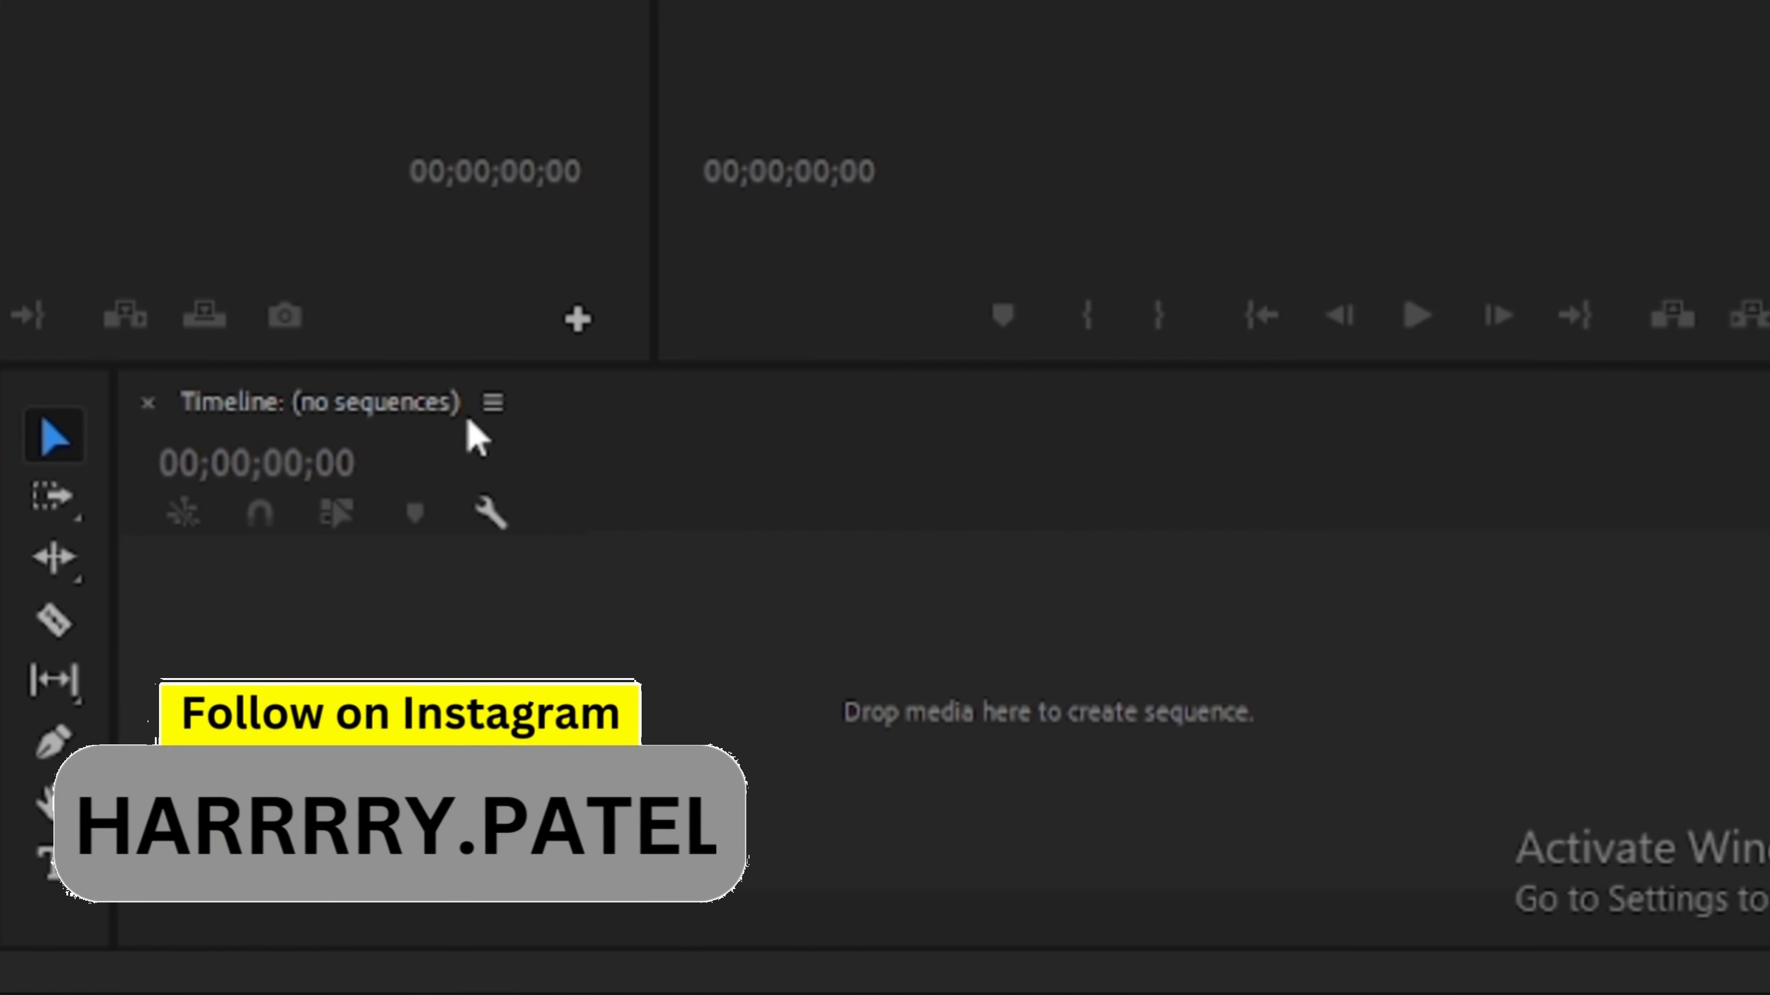
- Drag End Screen.mp4 into the empty timeline to create a sequence and scrub the playhead
{"action": "left_click_drag", "start_coordinate": [143, 415], "coordinate": [280, 672]}
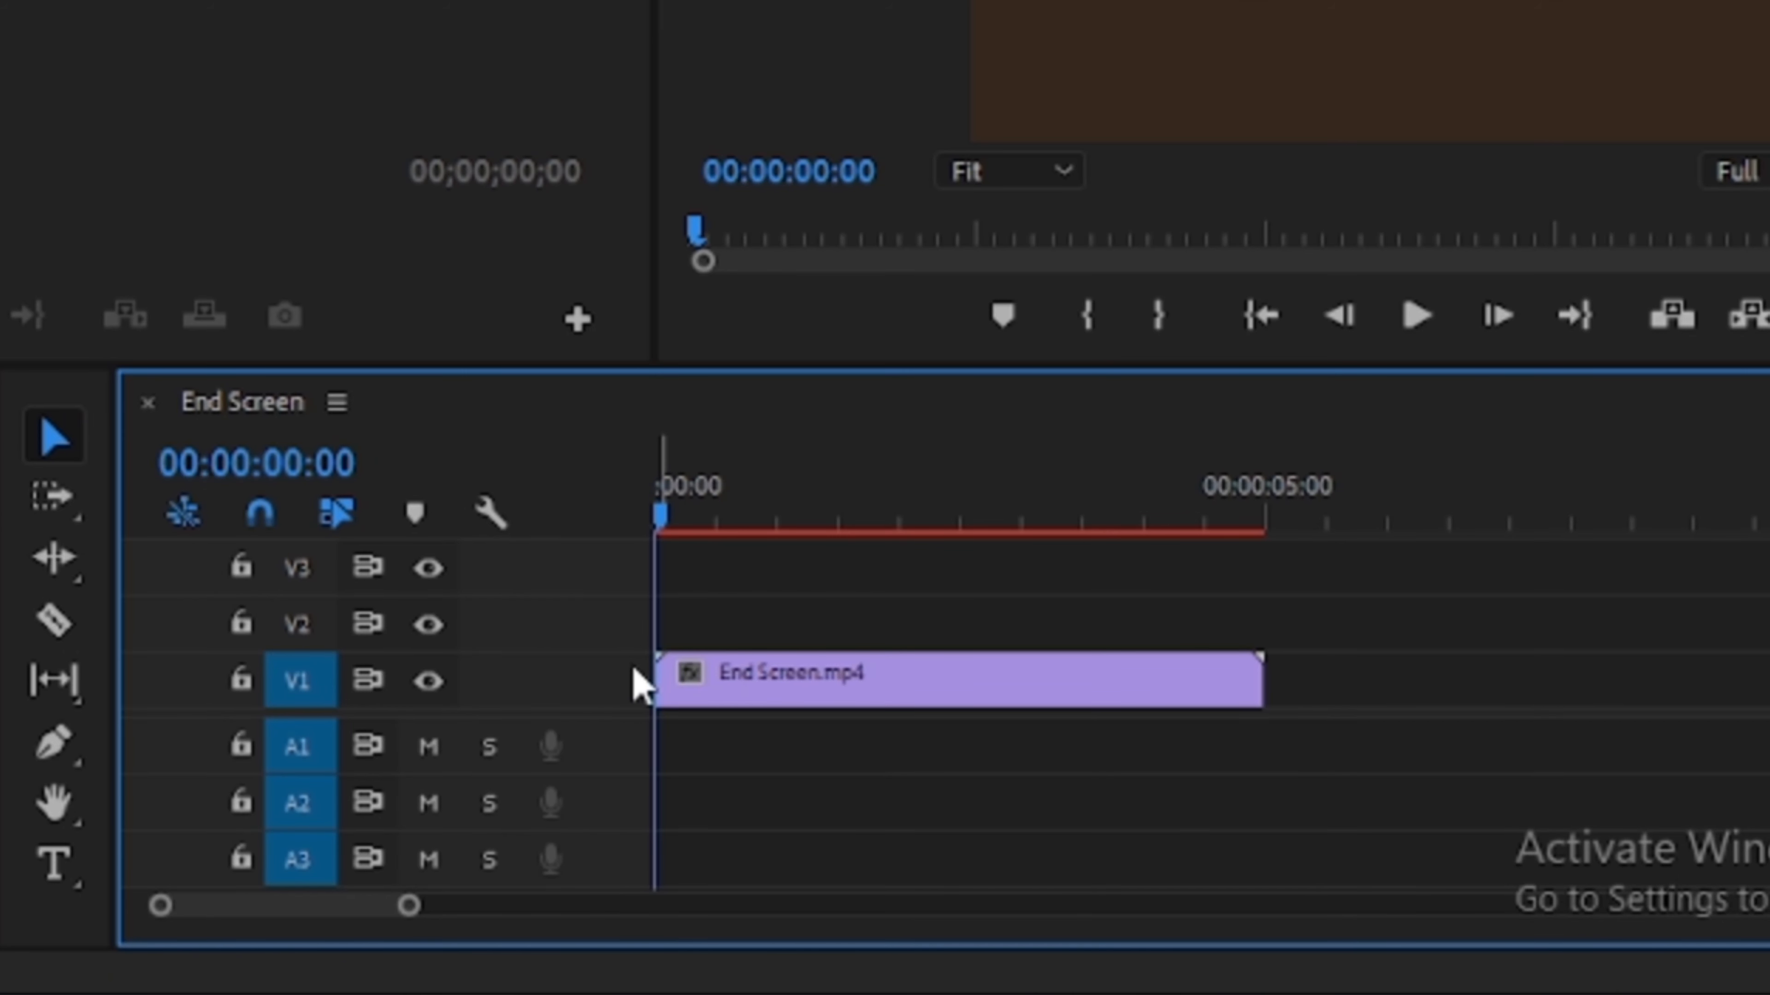
{"action": "left_click_drag", "start_coordinate": [663, 533], "coordinate": [833, 522]}
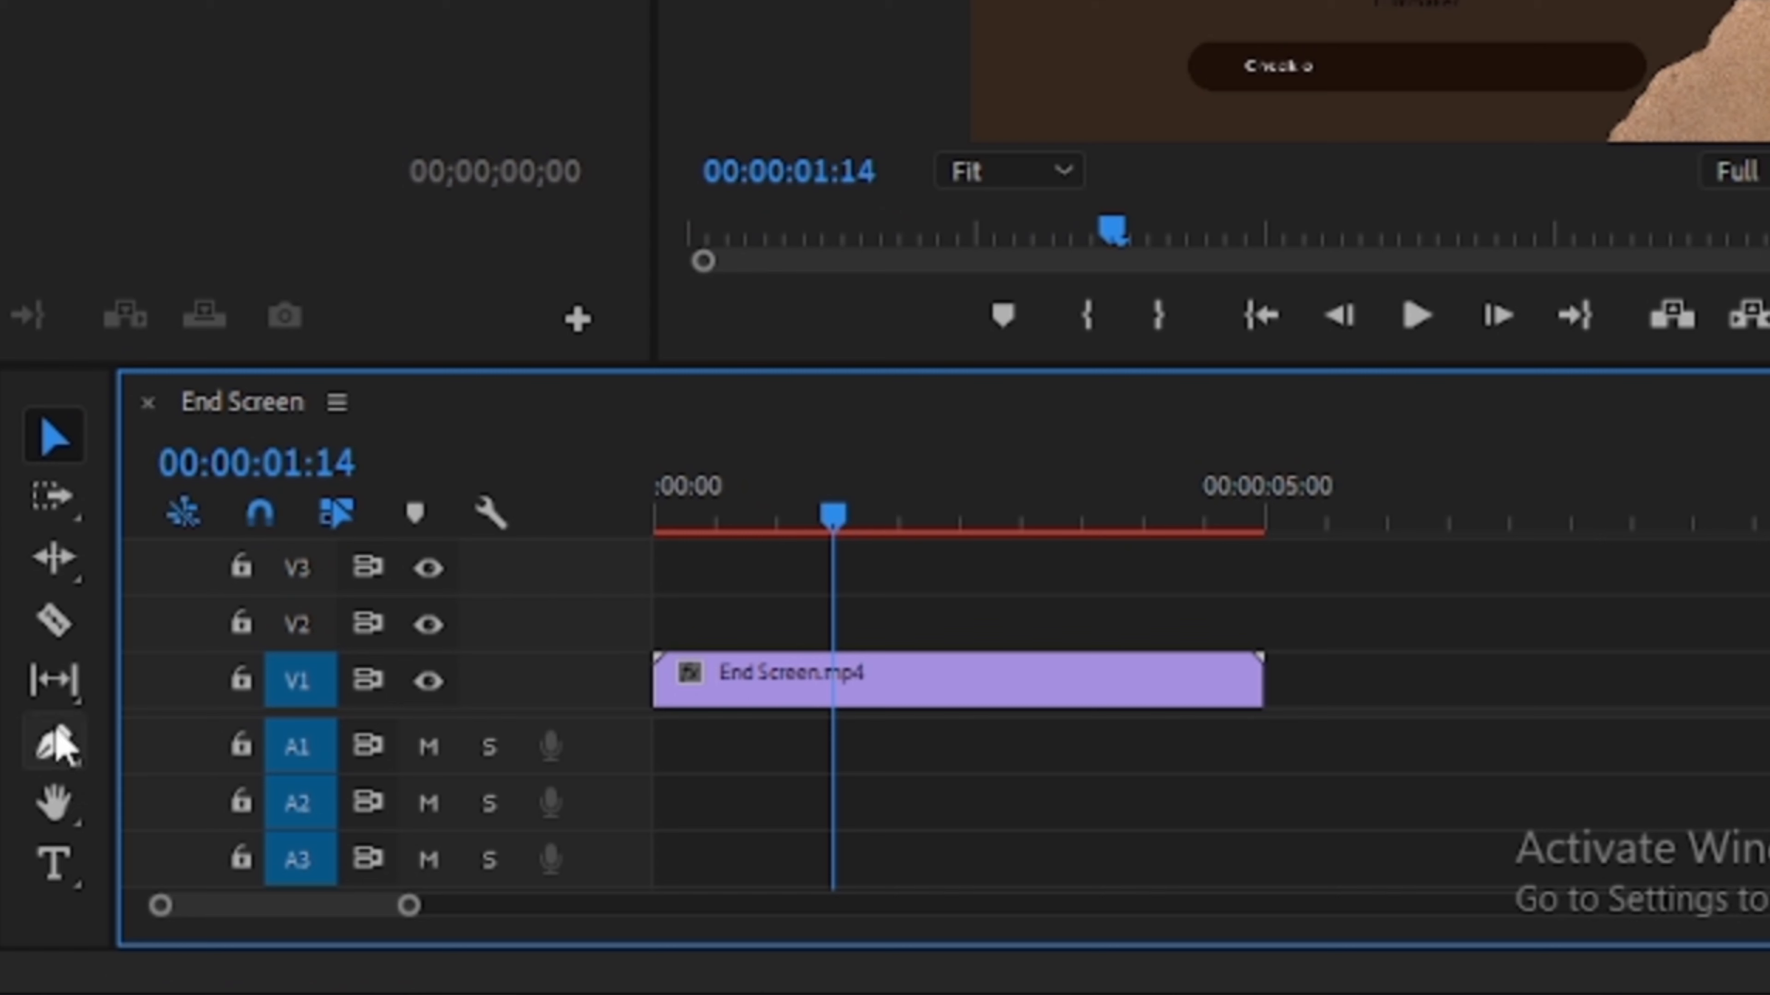
- Try the Track Select Forward and Ripple Edit tools on the End Screen clip
{"action": "left_click", "coordinate": [54, 497]}
{"action": "left_click", "coordinate": [787, 690]}
{"action": "left_click", "coordinate": [54, 558]}
- Split the End Screen clip with the Razor tool and move the second part further along the track
{"action": "left_click", "coordinate": [54, 620]}
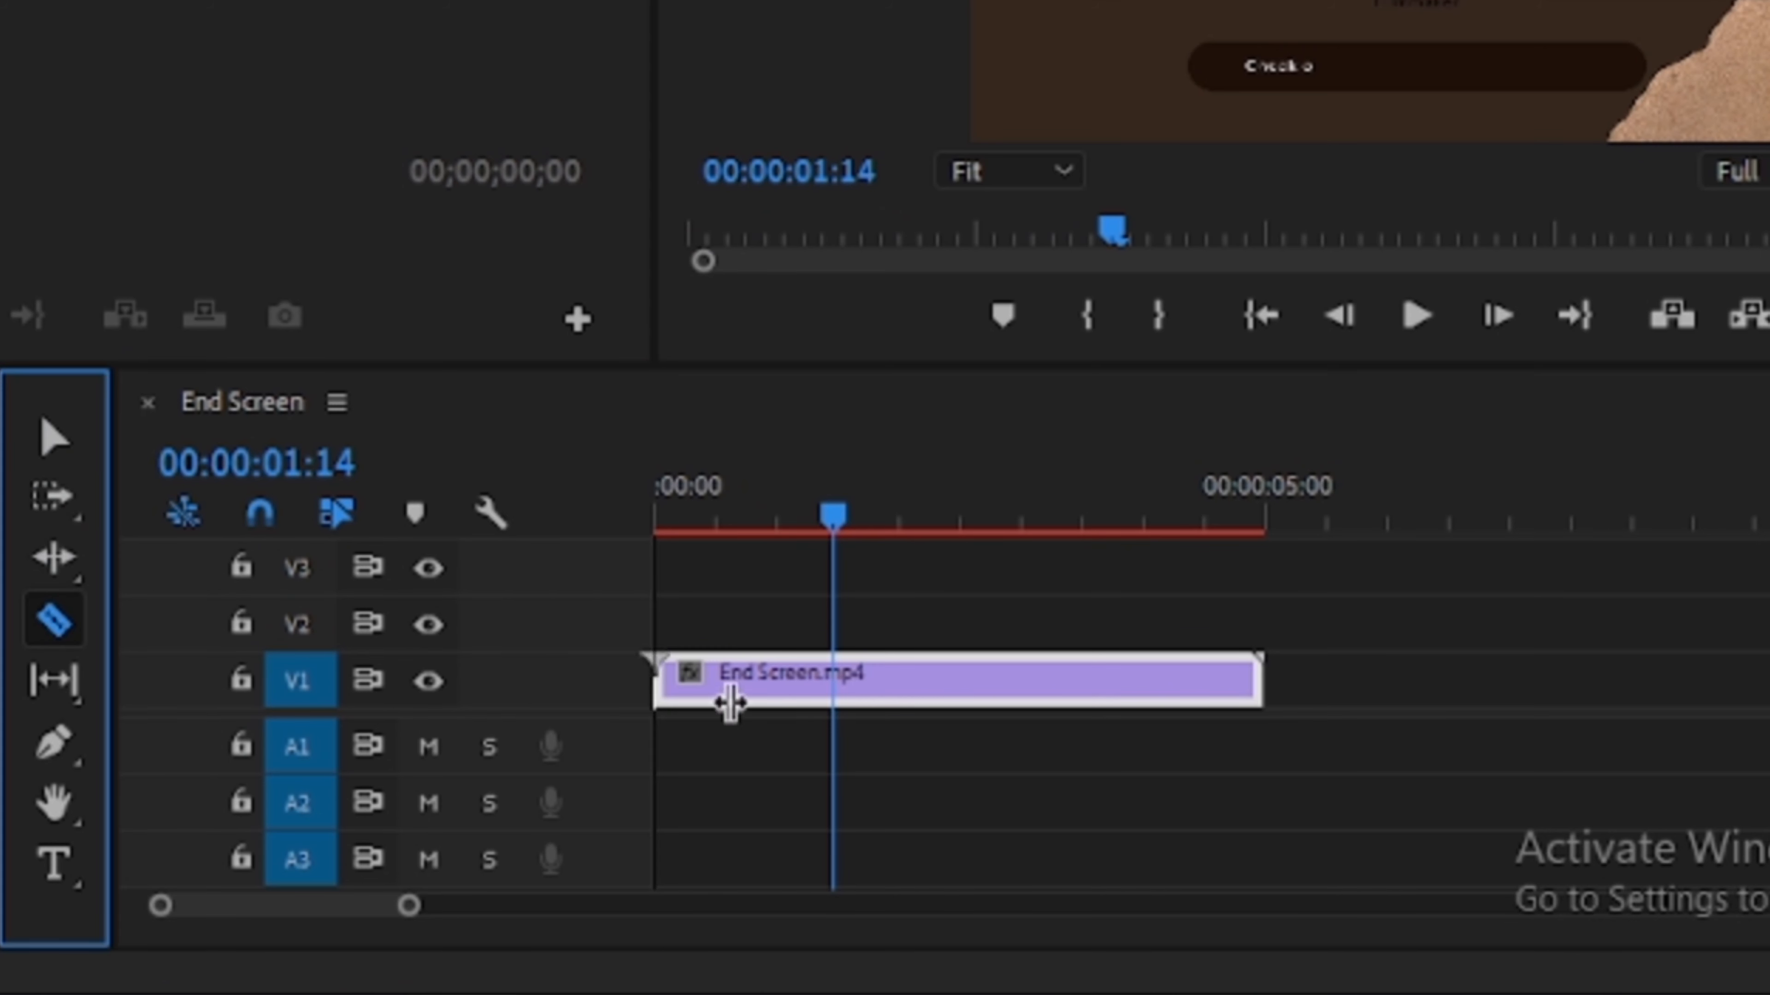
{"action": "left_click", "coordinate": [887, 687]}
{"action": "key", "text": "v"}
{"action": "left_click_drag", "start_coordinate": [972, 687], "coordinate": [1079, 640]}
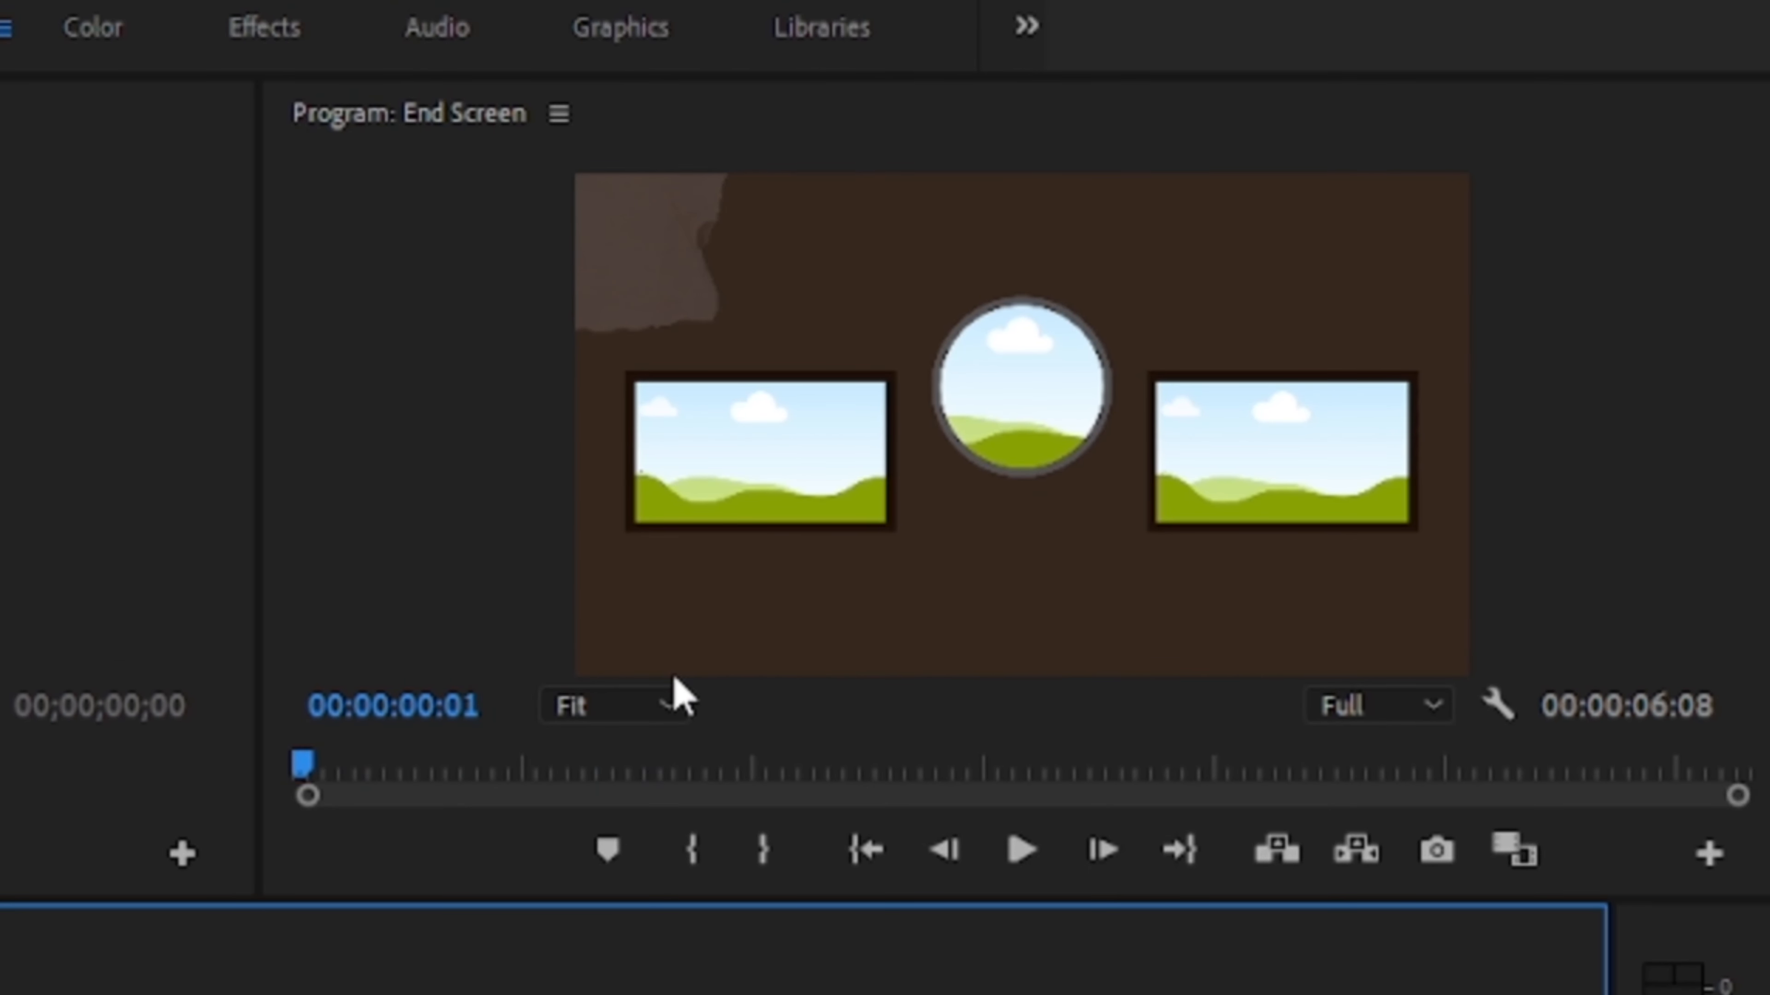
- Play and stop the sequence in the Program Monitor
{"action": "left_click", "coordinate": [1020, 861]}
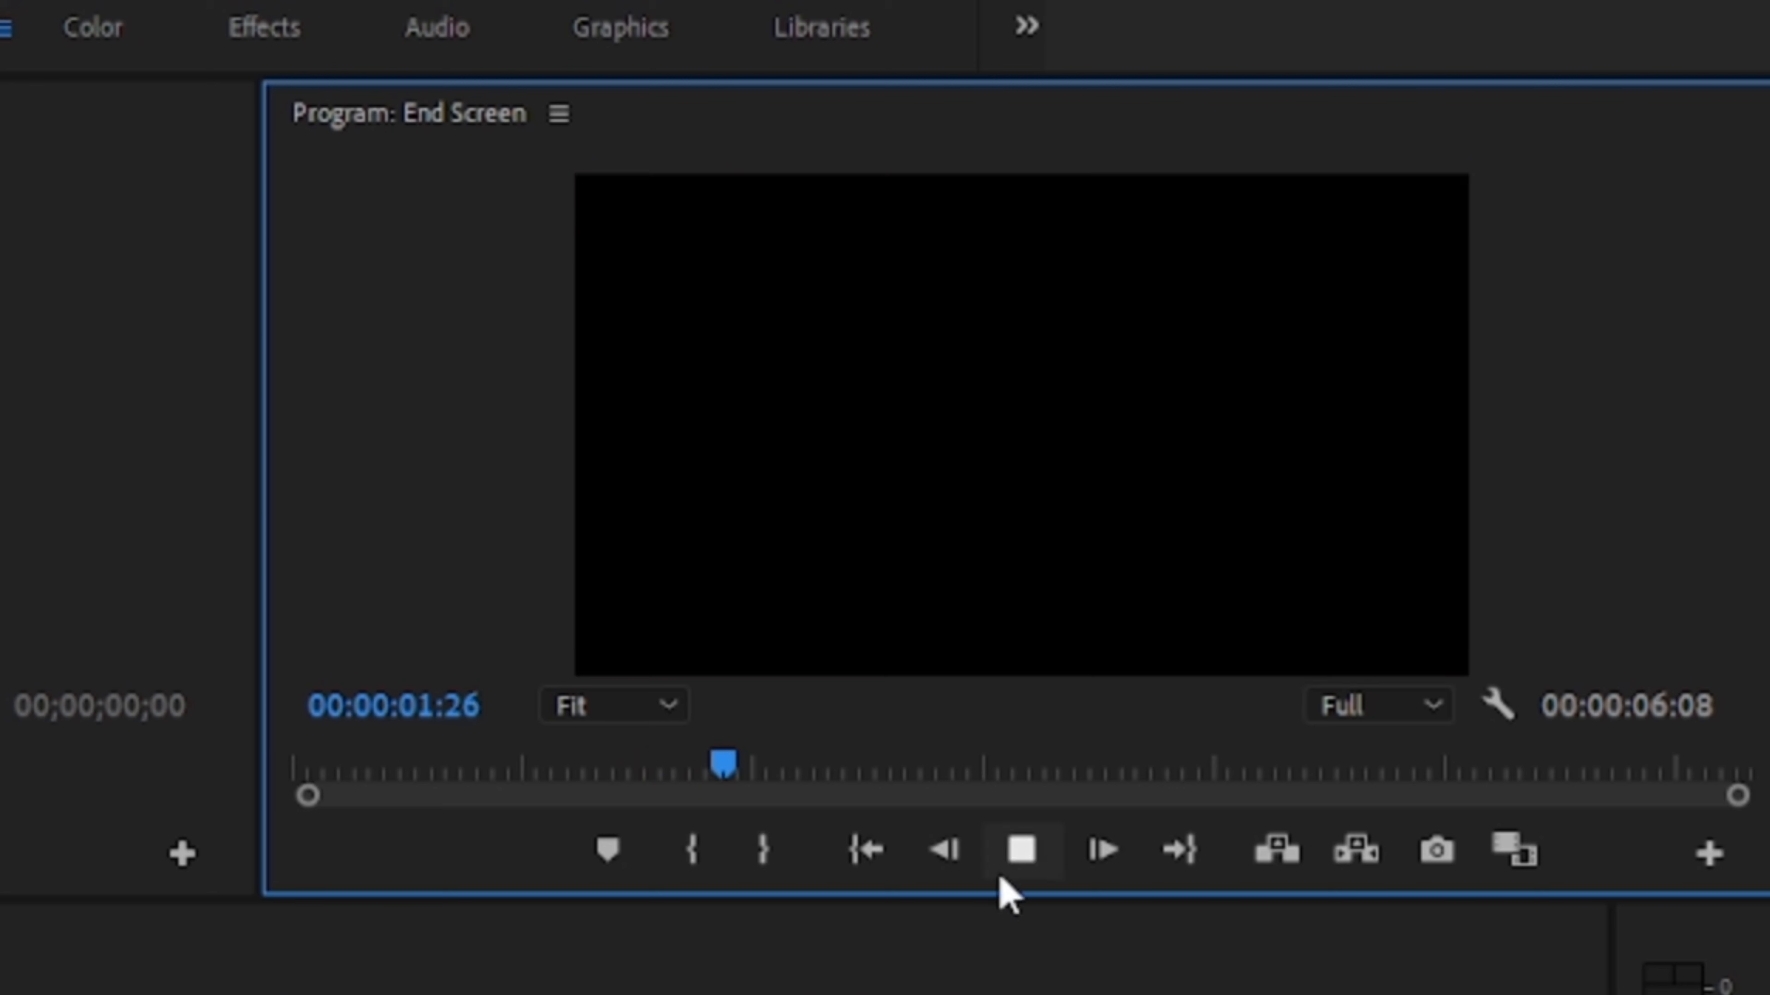
{"action": "left_click", "coordinate": [1036, 865]}
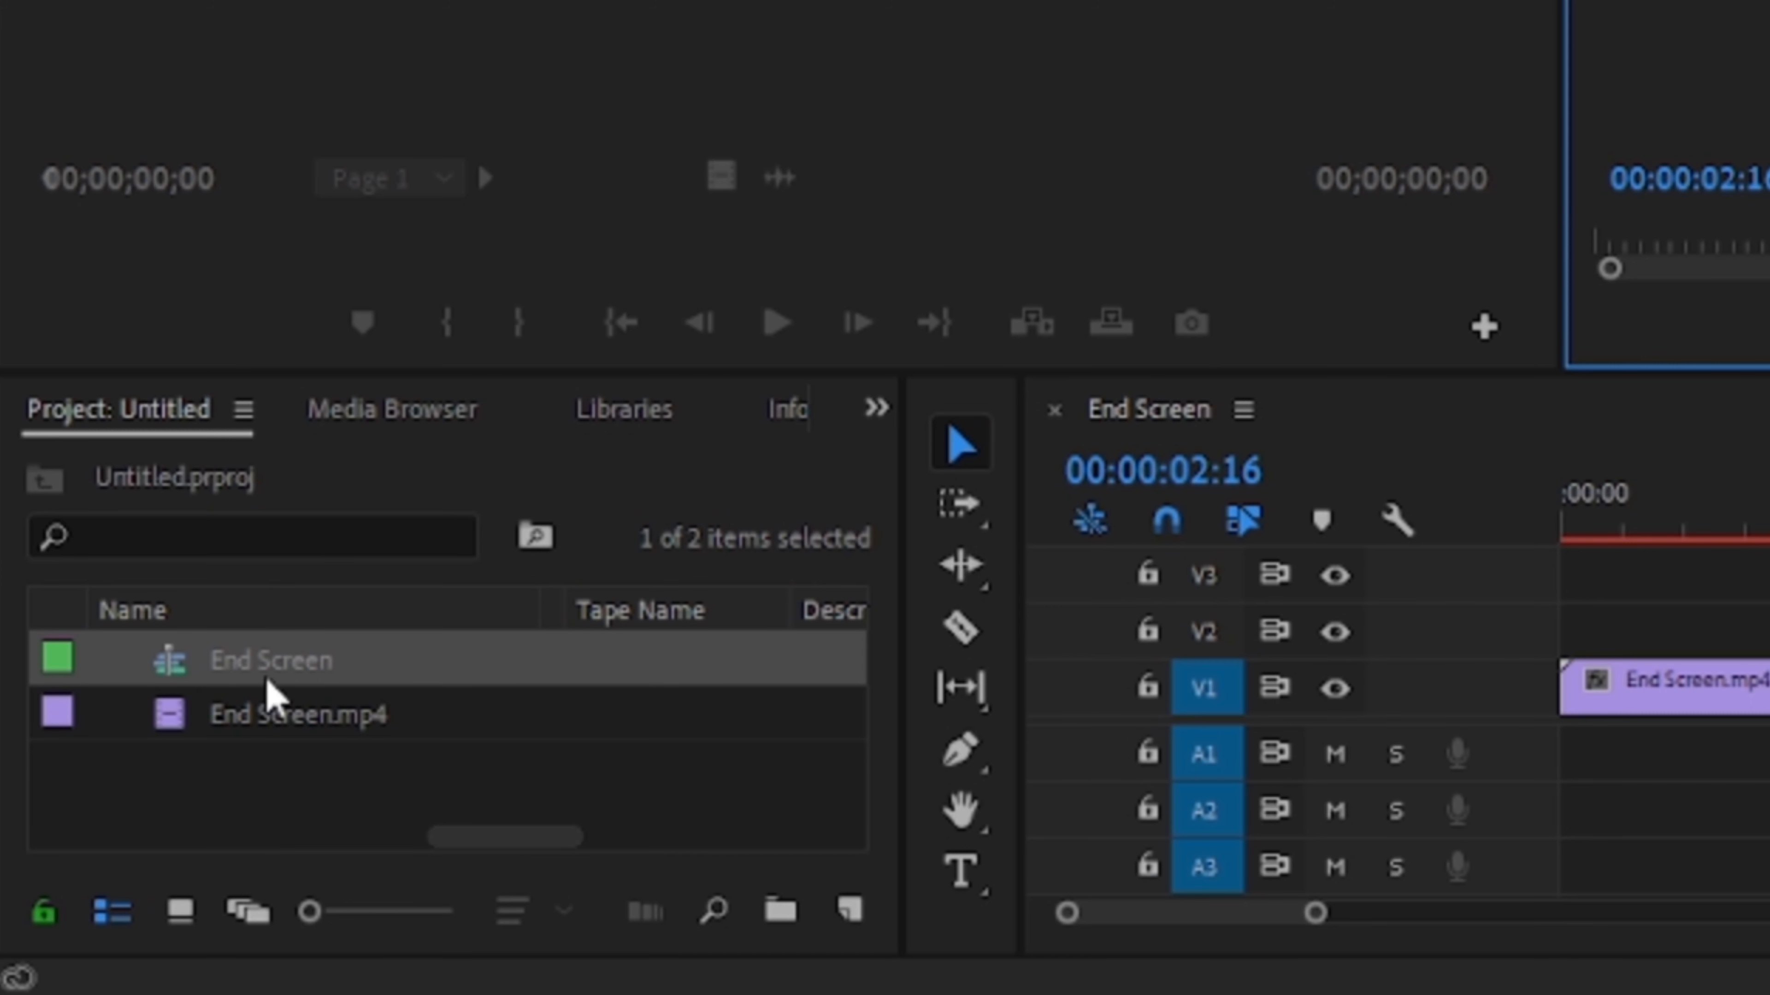
- Import the Support on pateron video from the Desktop into the project
{"action": "double_click", "coordinate": [252, 766]}
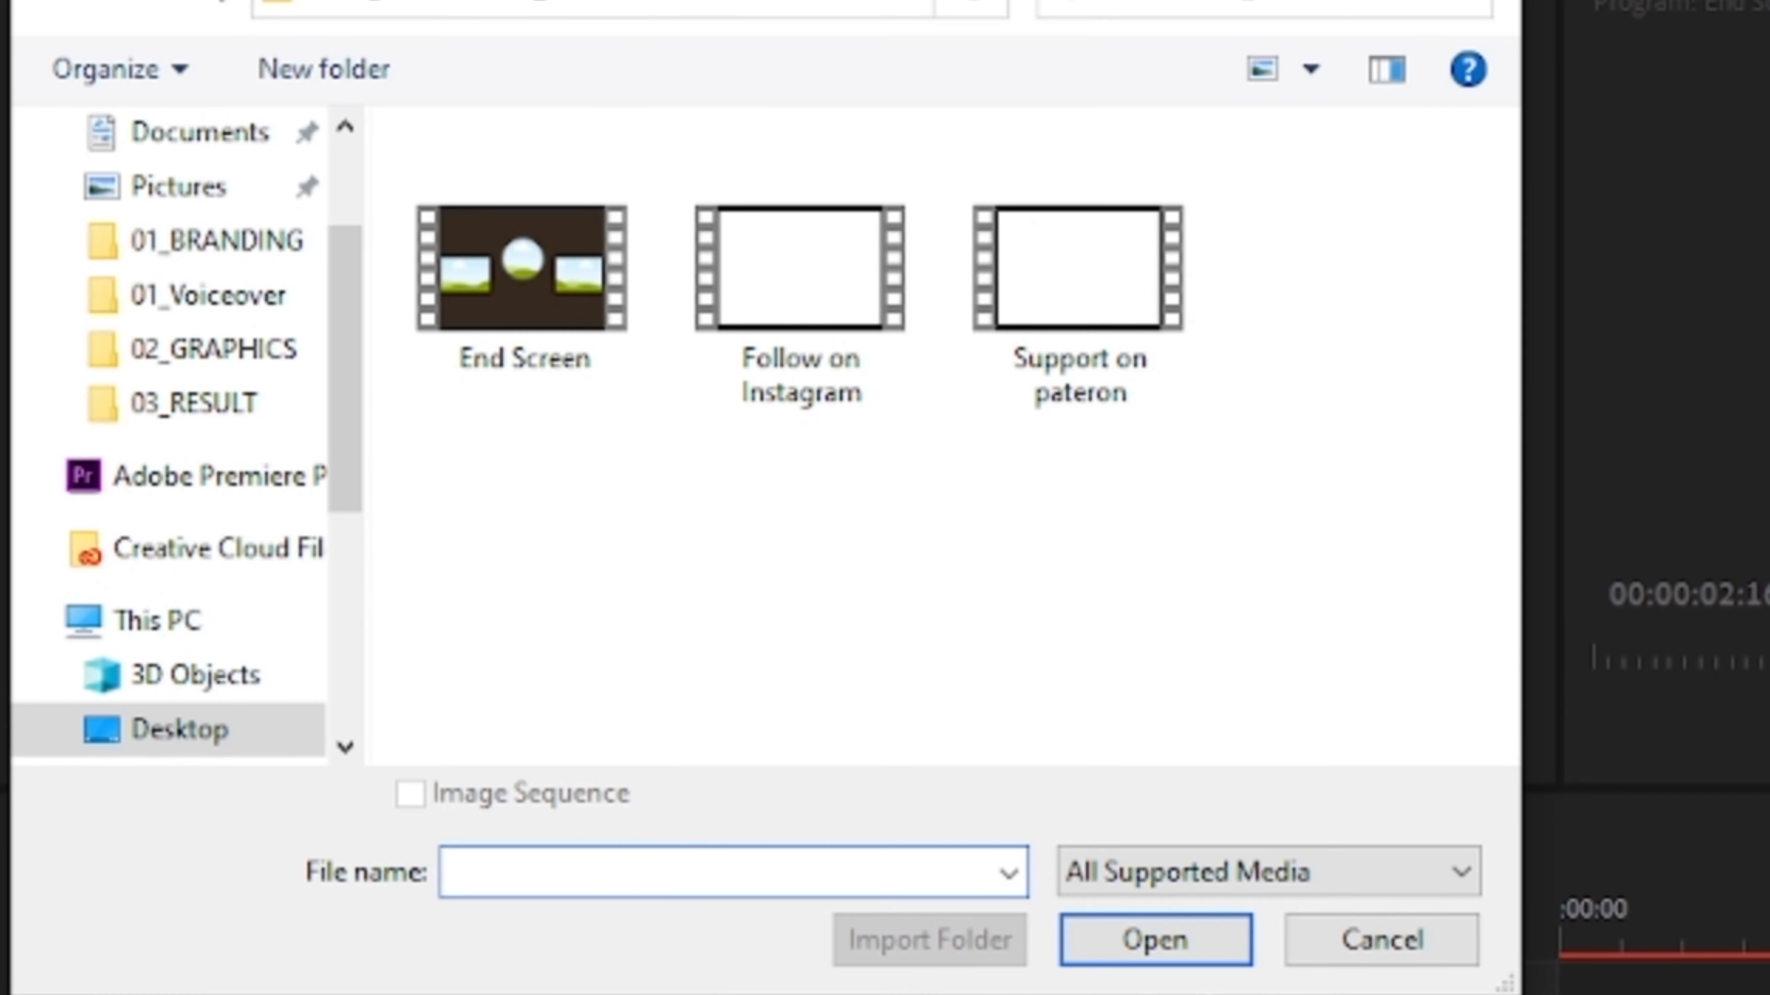
{"action": "left_click", "coordinate": [1107, 324]}
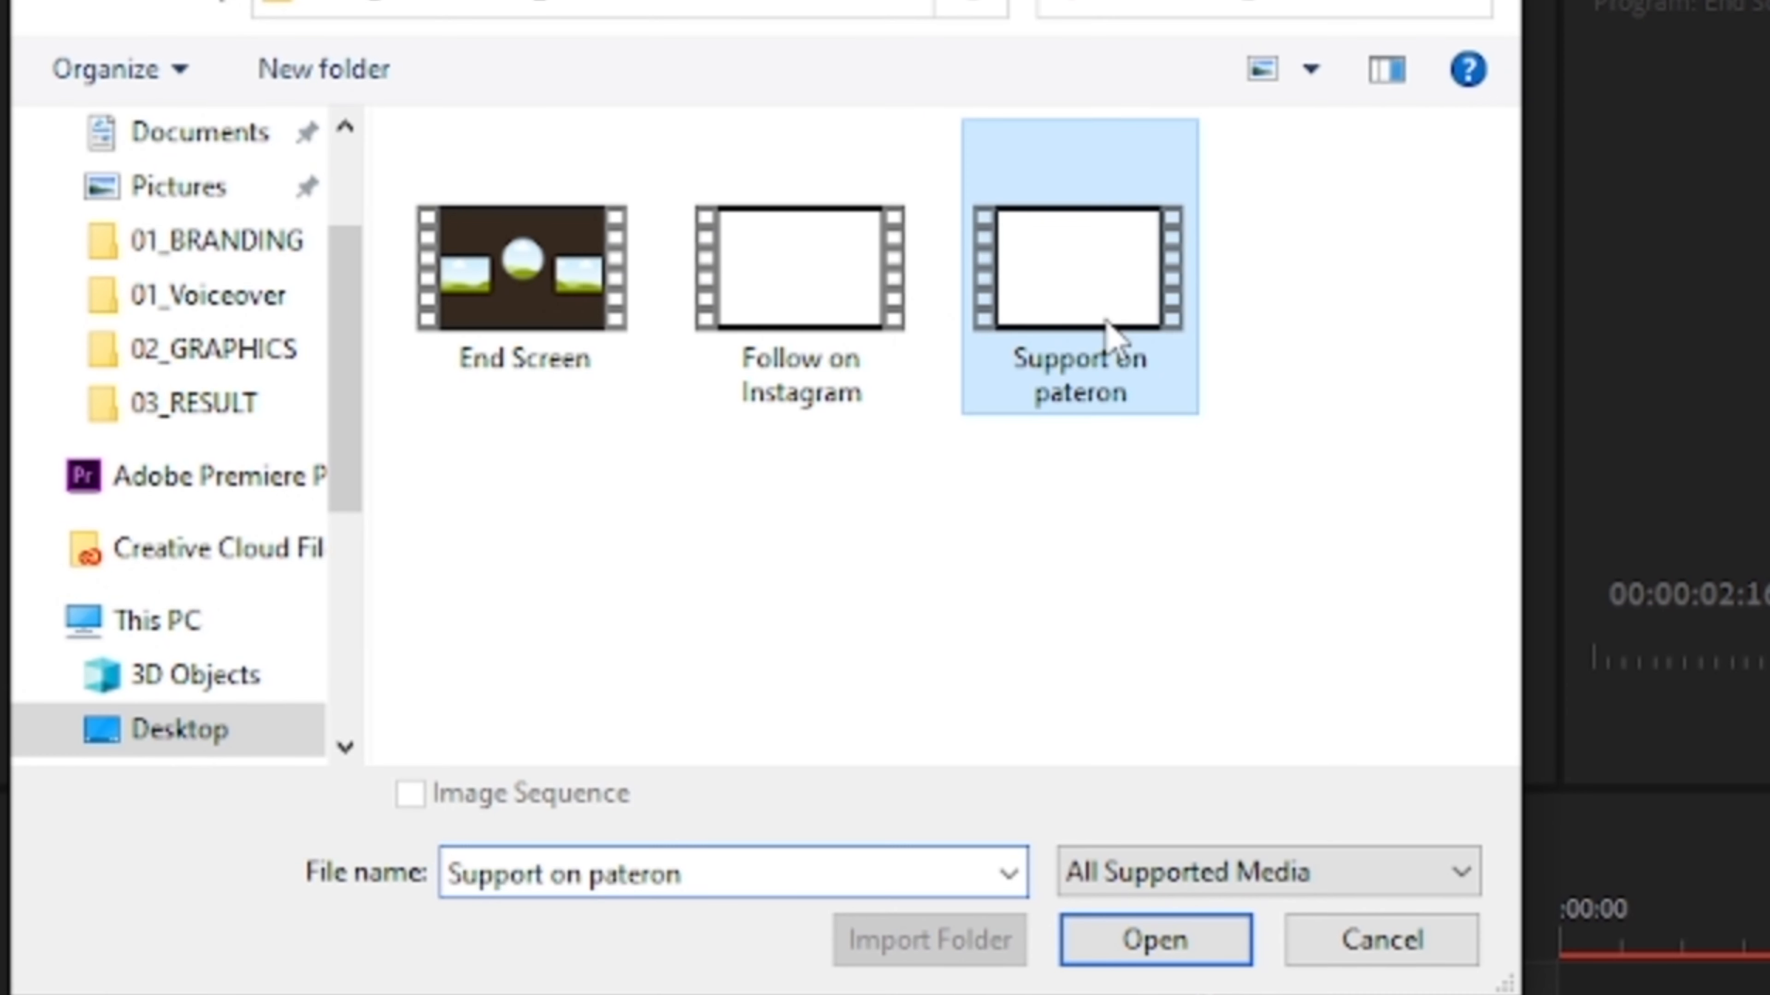
{"action": "left_click", "coordinate": [1193, 961]}
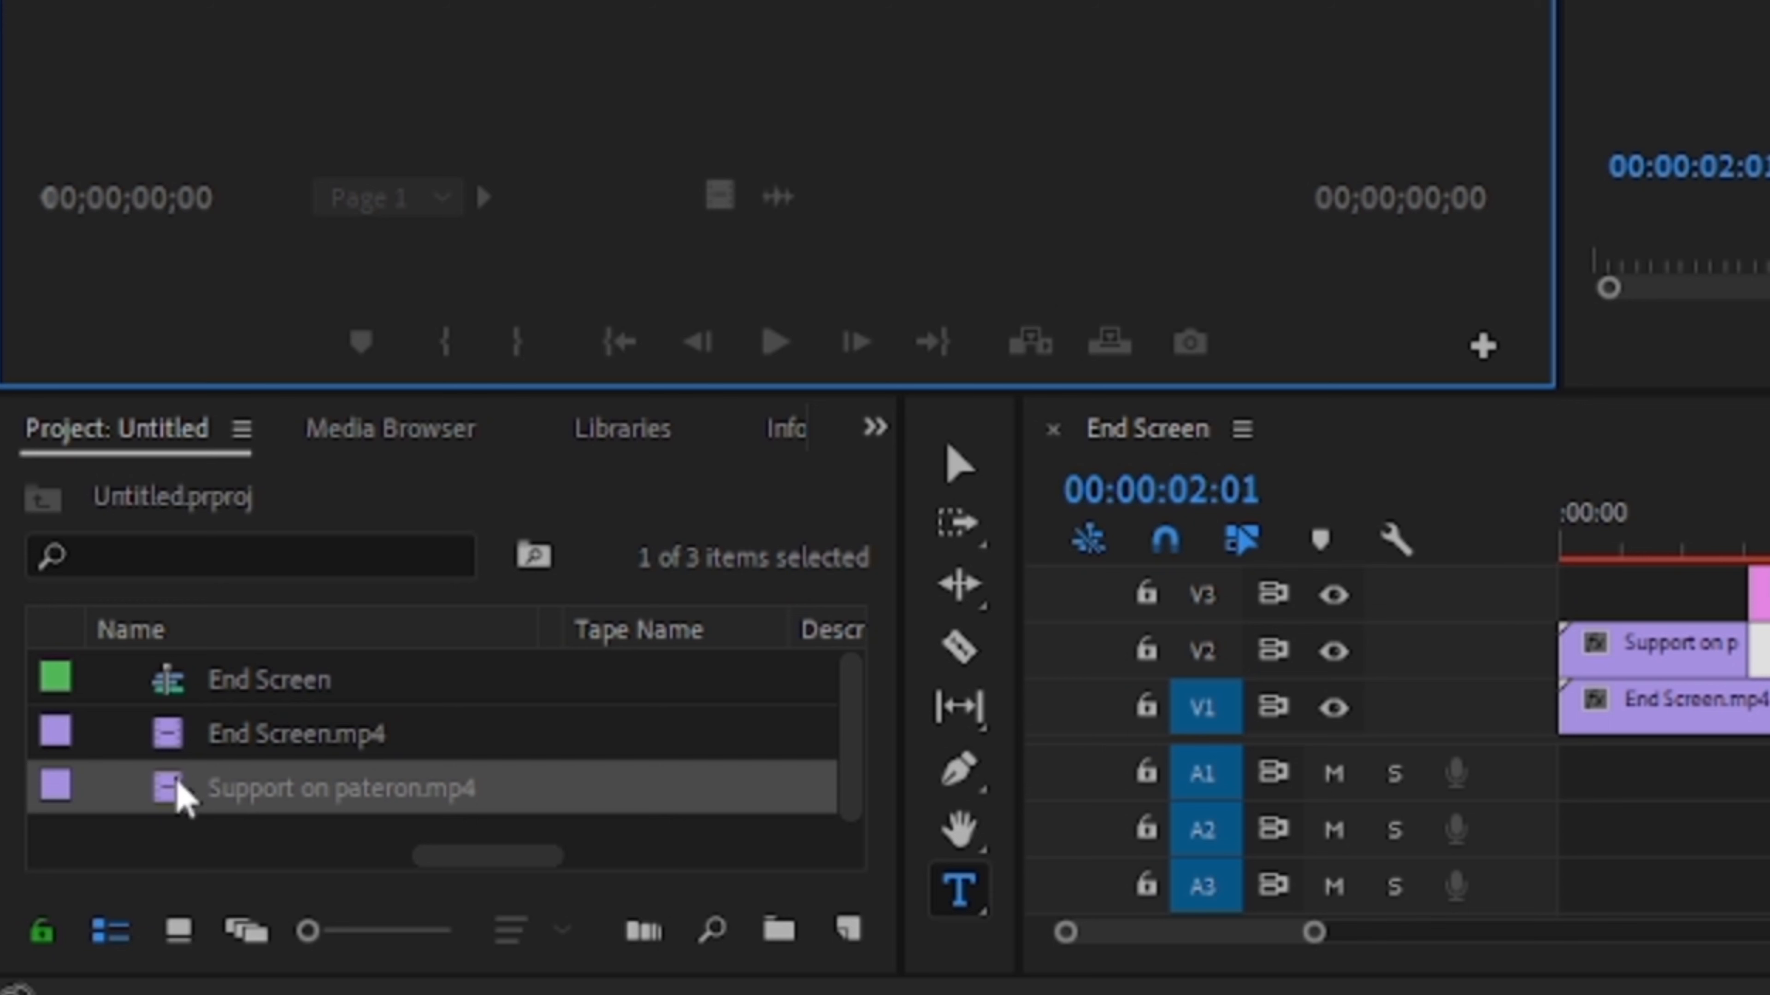
- Load End Screen.mp4 into the Source Monitor and mark in and out points starting at 00:00:02:11
{"action": "left_click_drag", "start_coordinate": [180, 733], "coordinate": [195, 666]}
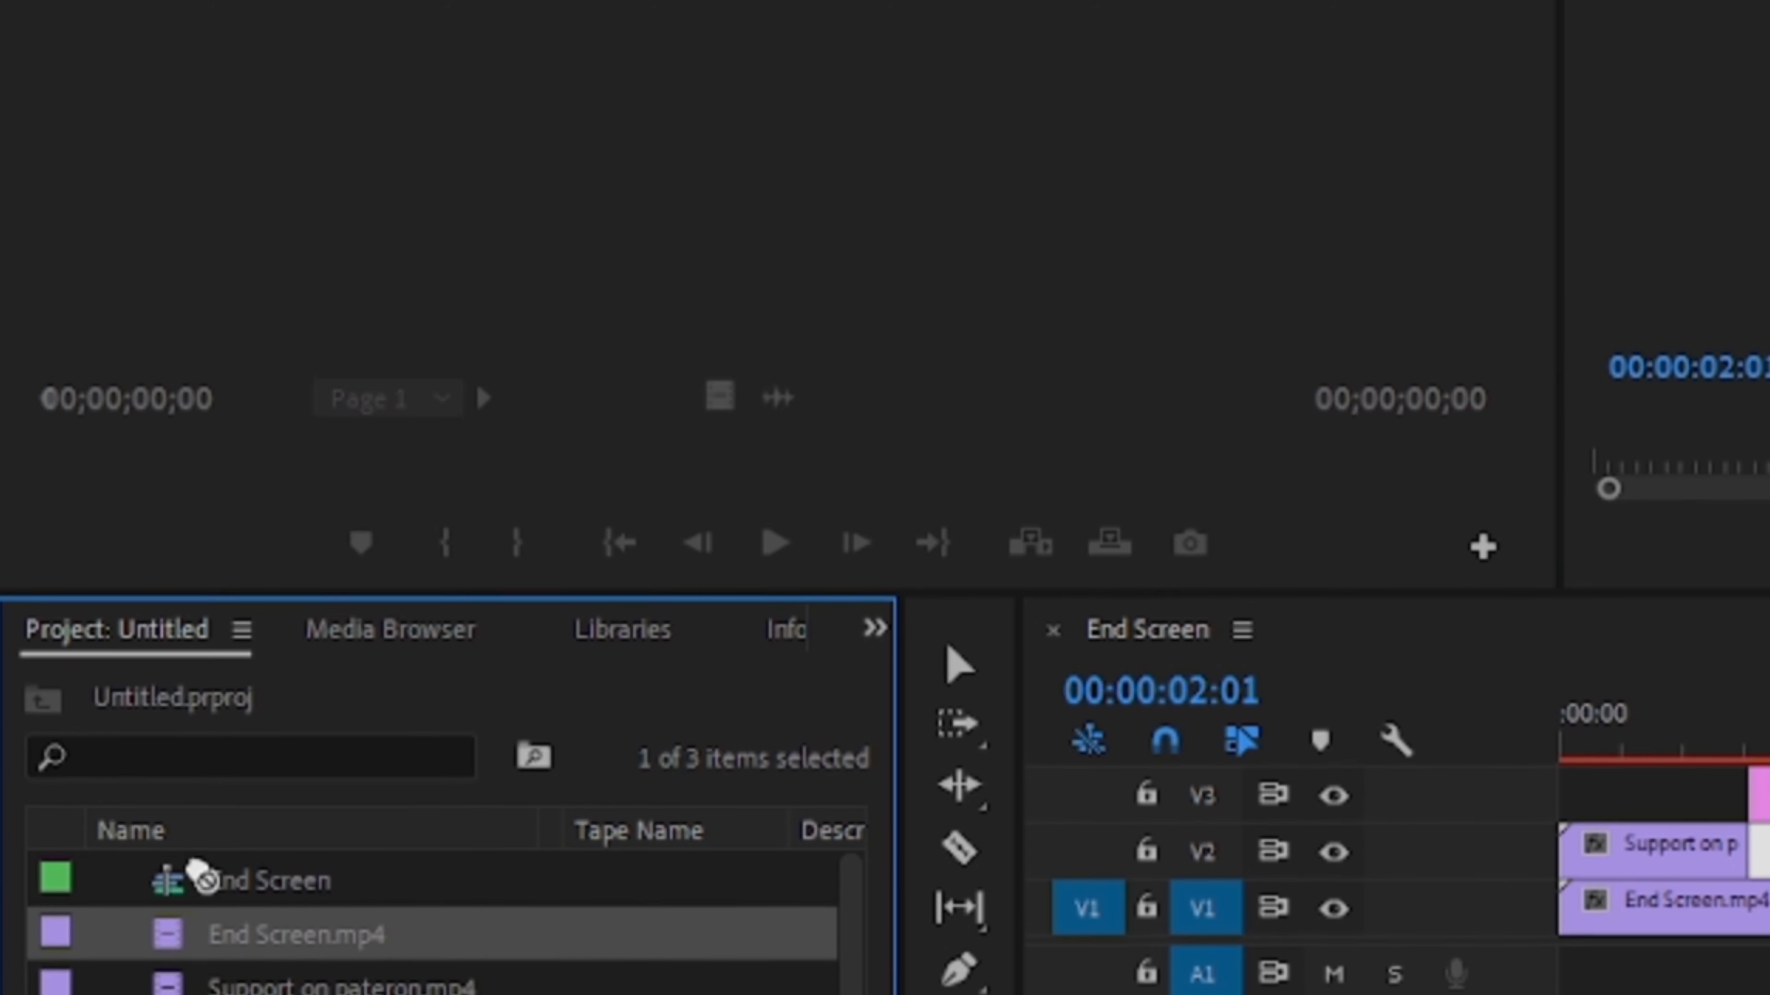
{"action": "left_click_drag", "start_coordinate": [199, 875], "coordinate": [244, 128]}
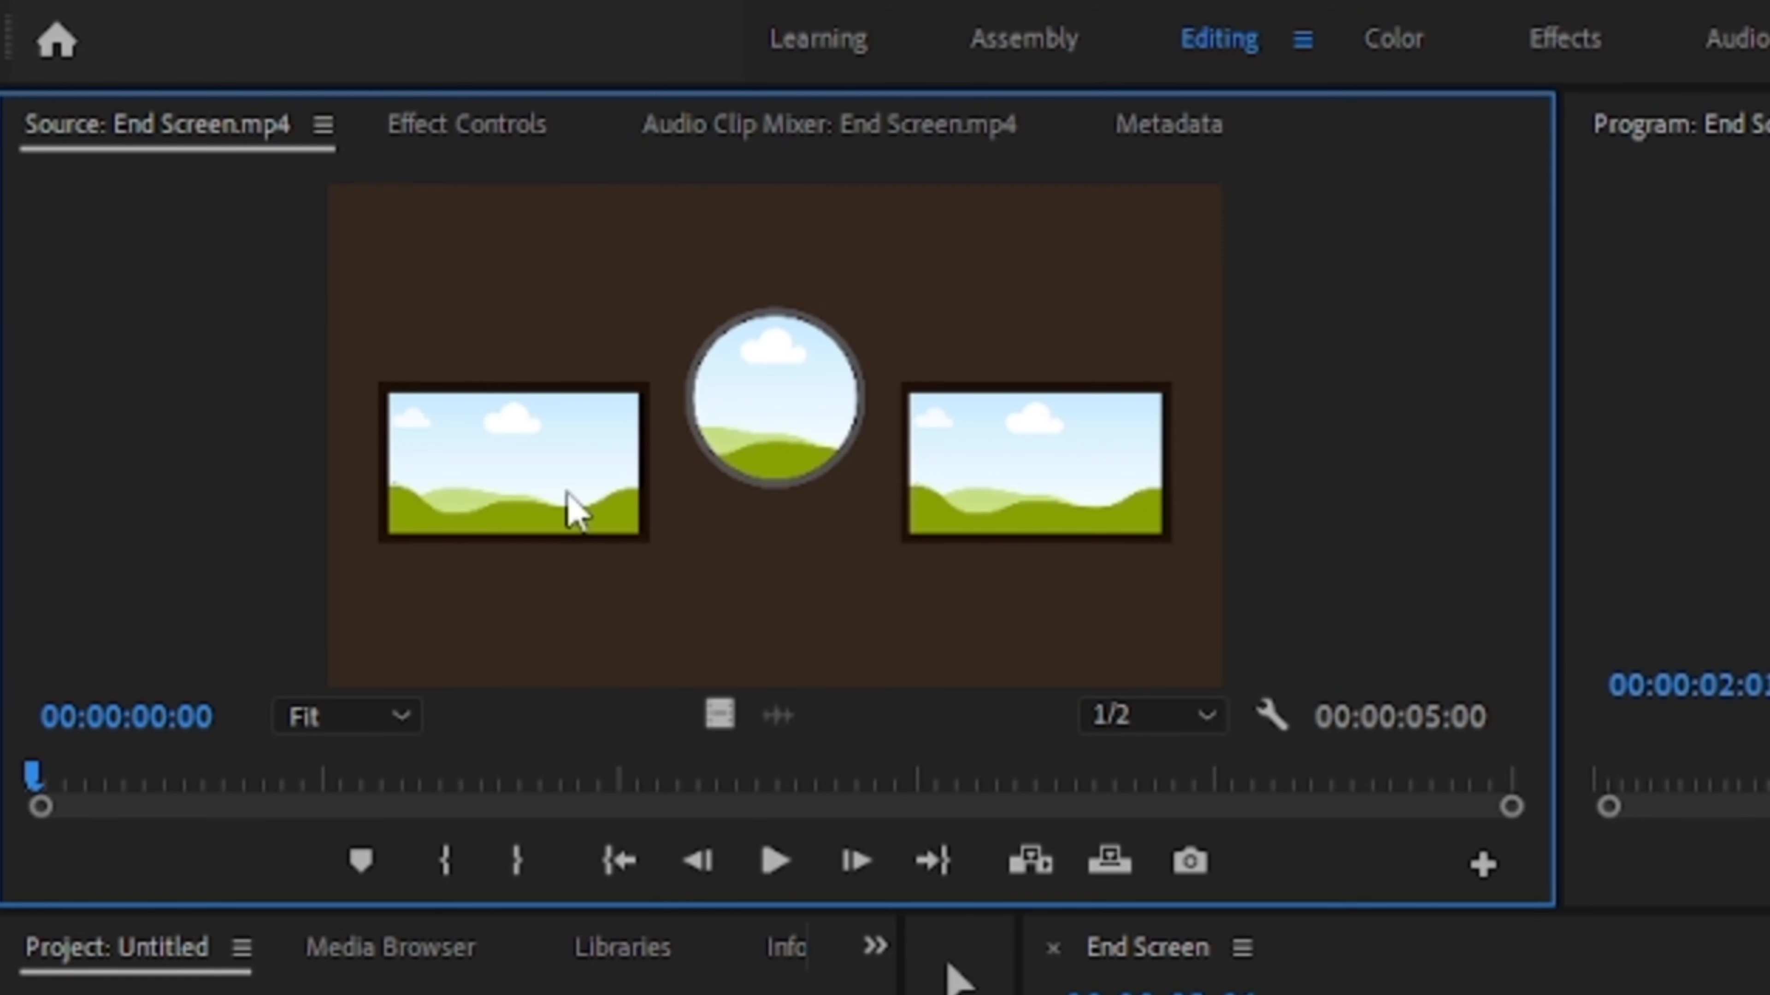
{"action": "mouse_move", "coordinate": [86, 775]}
{"action": "left_mouse_down"}
{"action": "mouse_move", "coordinate": [282, 767]}
{"action": "mouse_move", "coordinate": [557, 794]}
{"action": "mouse_move", "coordinate": [719, 770]}
{"action": "left_mouse_up"}
{"action": "left_click", "coordinate": [446, 872]}
{"action": "left_click", "coordinate": [543, 860]}
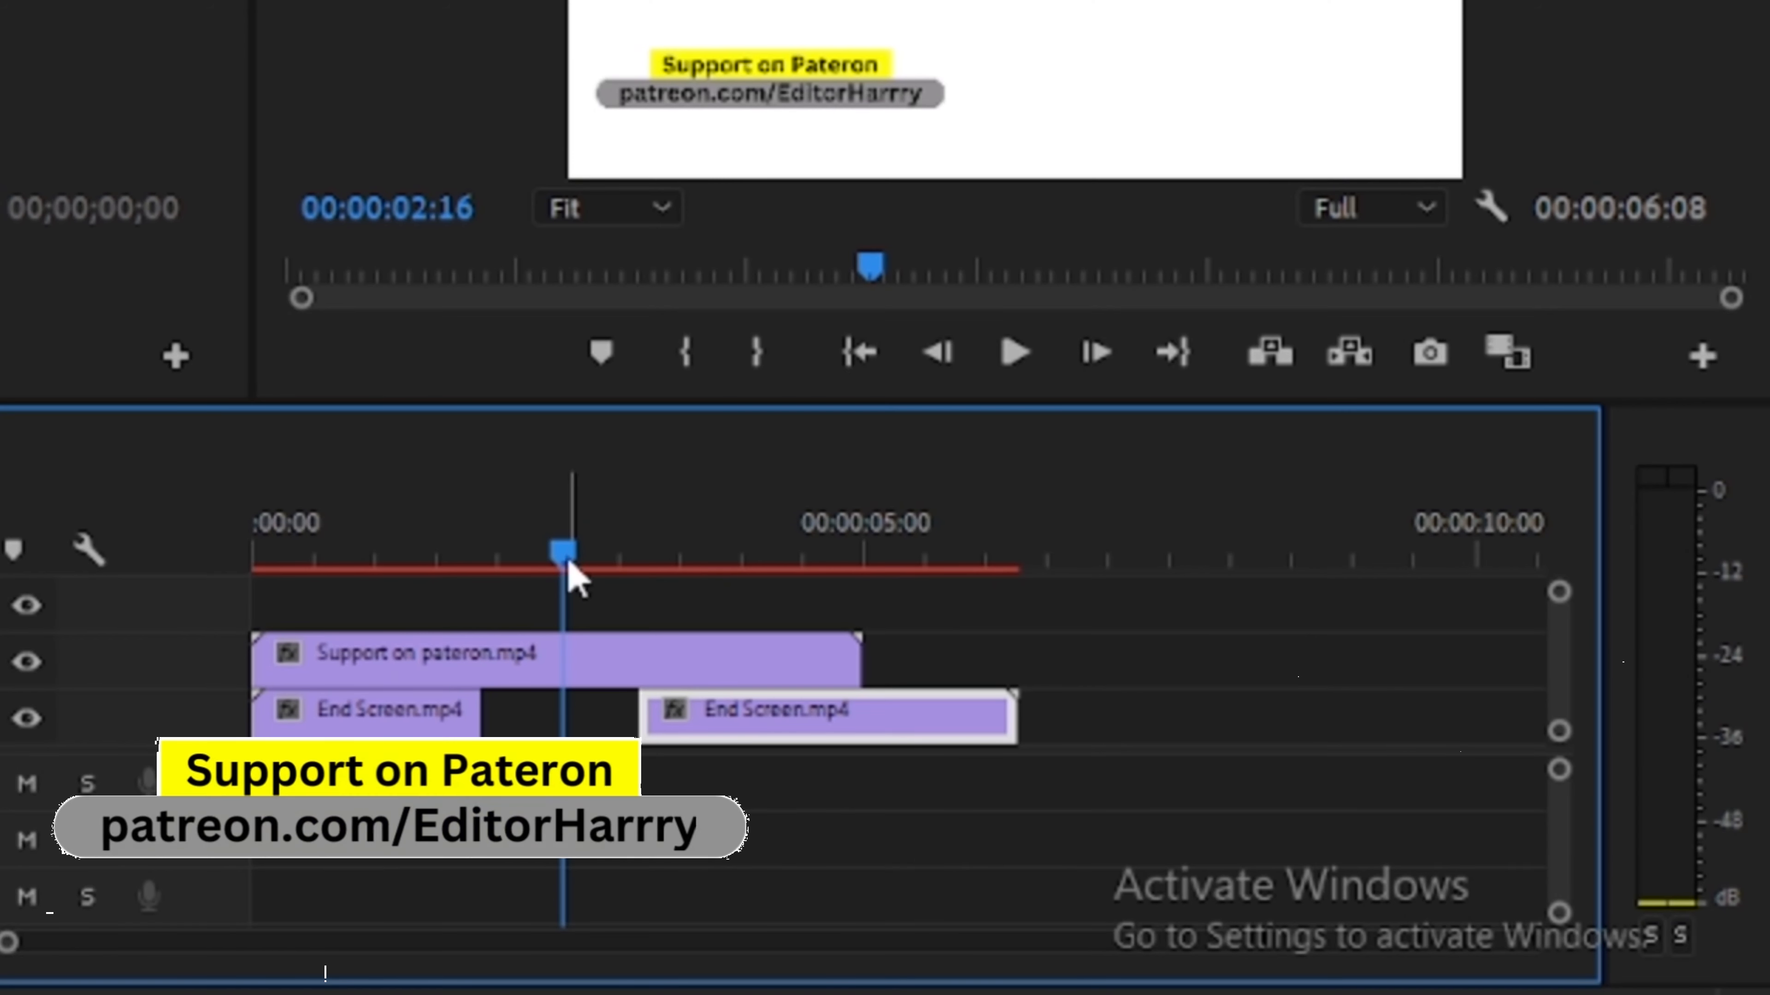
{"action": "left_click_drag", "start_coordinate": [573, 566], "coordinate": [448, 587]}
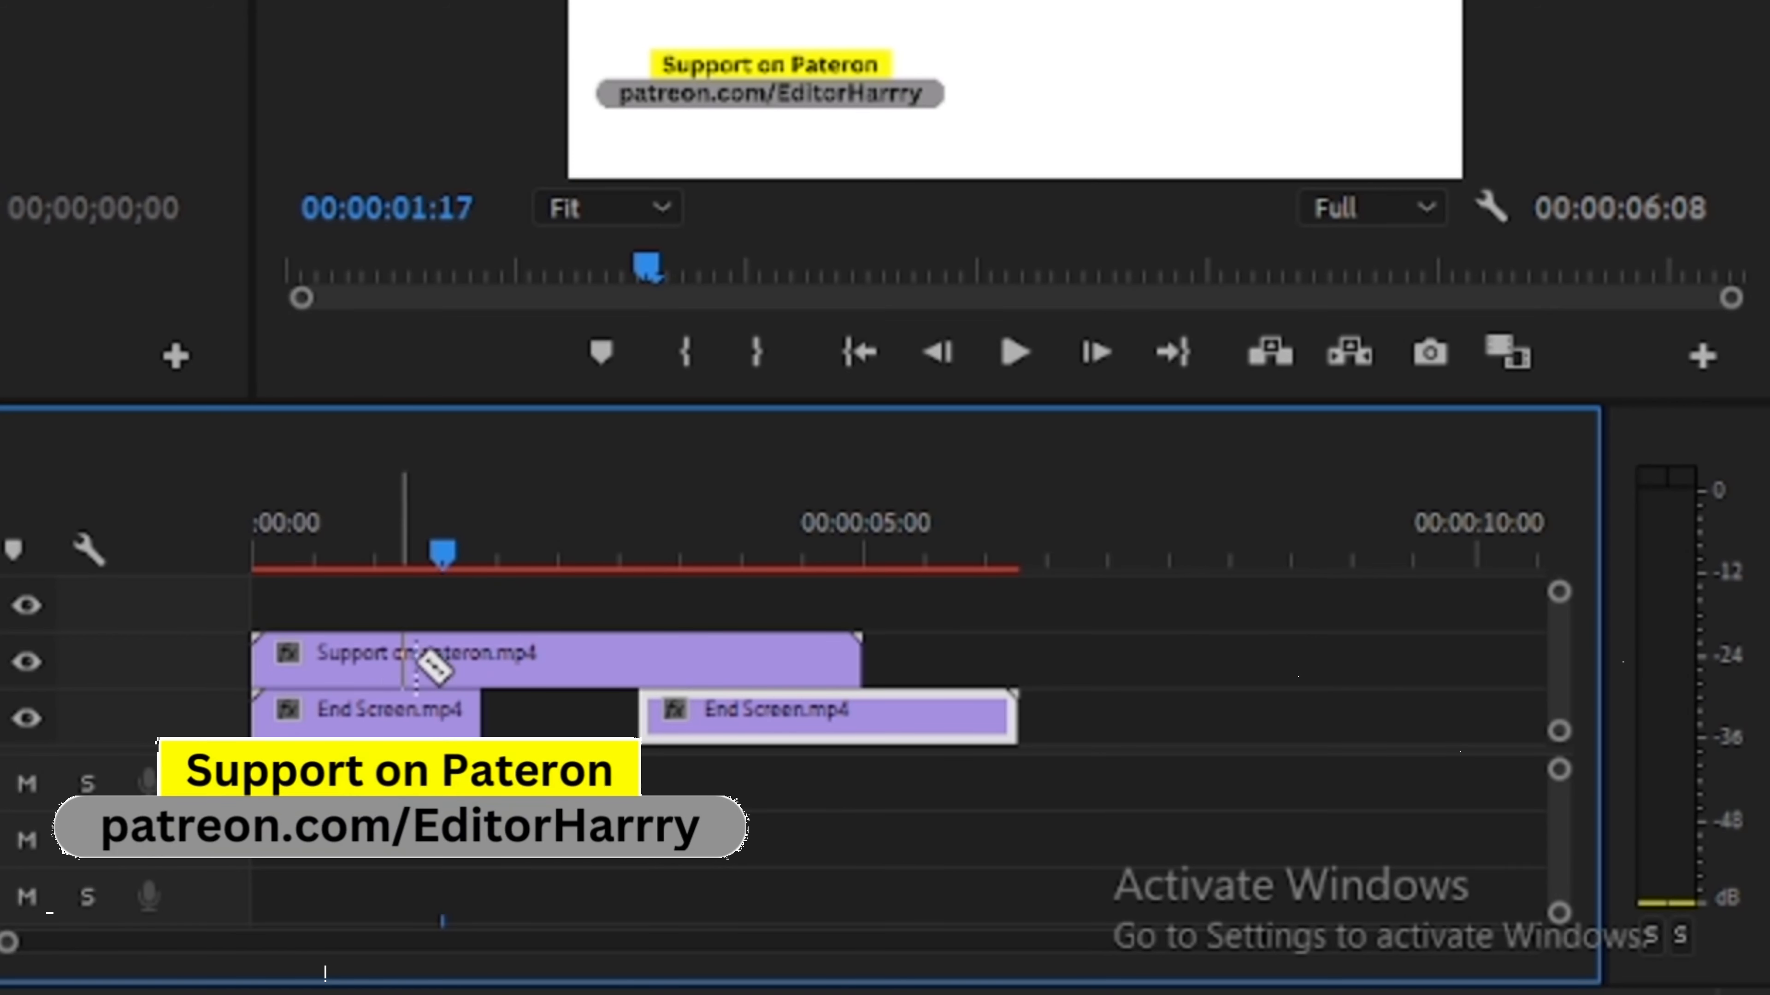
- Split the Support on pateron clip on V2 and move its second part to the right
{"action": "left_click", "coordinate": [468, 658]}
{"action": "left_click_drag", "start_coordinate": [516, 669], "coordinate": [729, 666]}
- Add a text layer reading fdhghd on the program monitor with the Type tool
{"action": "key", "text": "t"}
{"action": "left_click", "coordinate": [841, 5]}
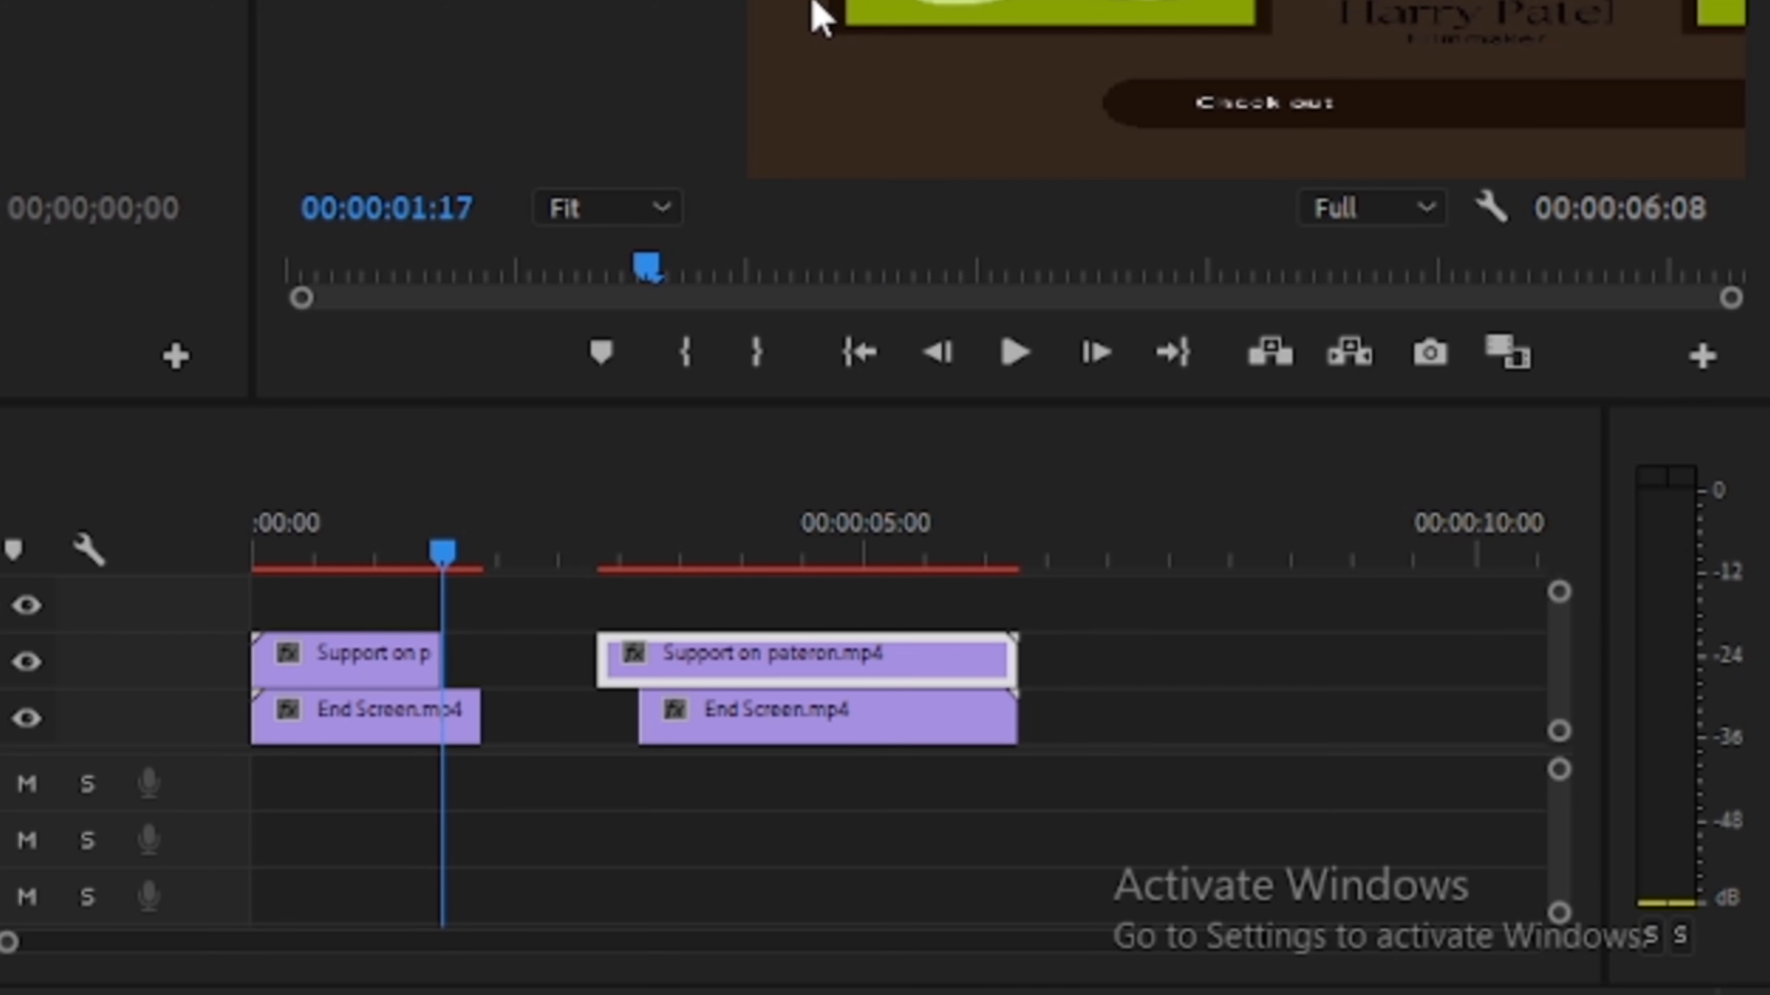
{"action": "type", "text": "fdh"}
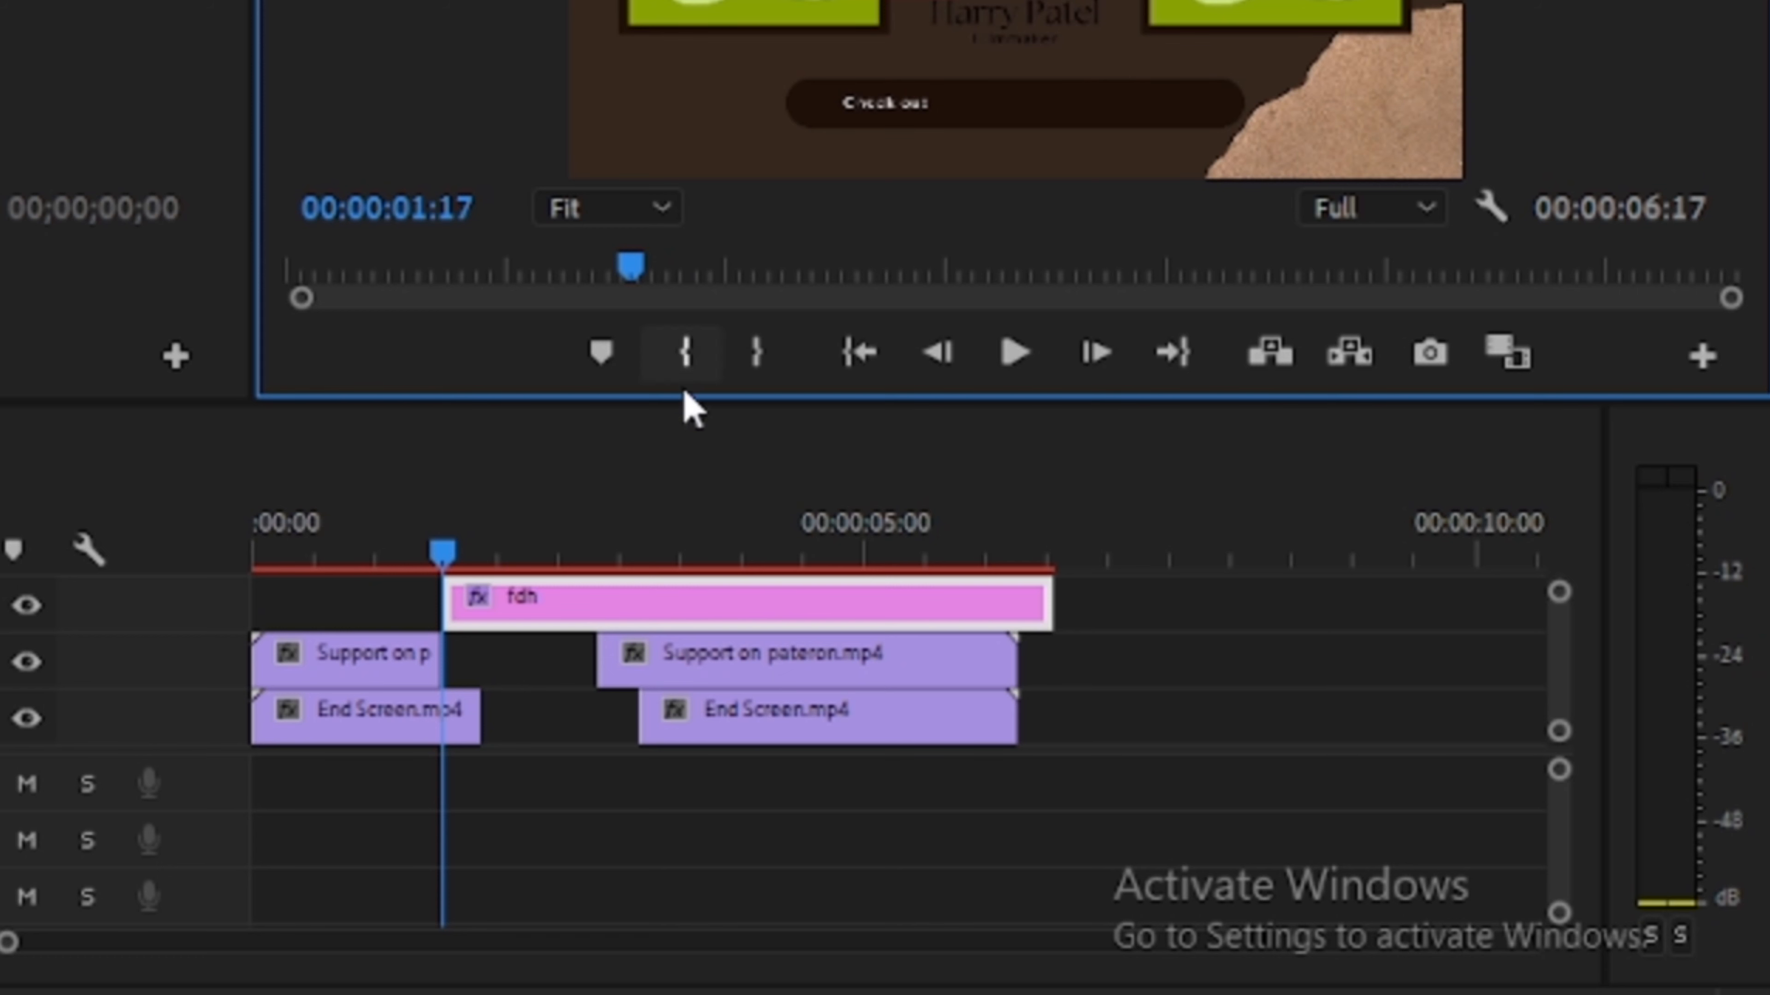
{"action": "left_click", "coordinate": [508, 686]}
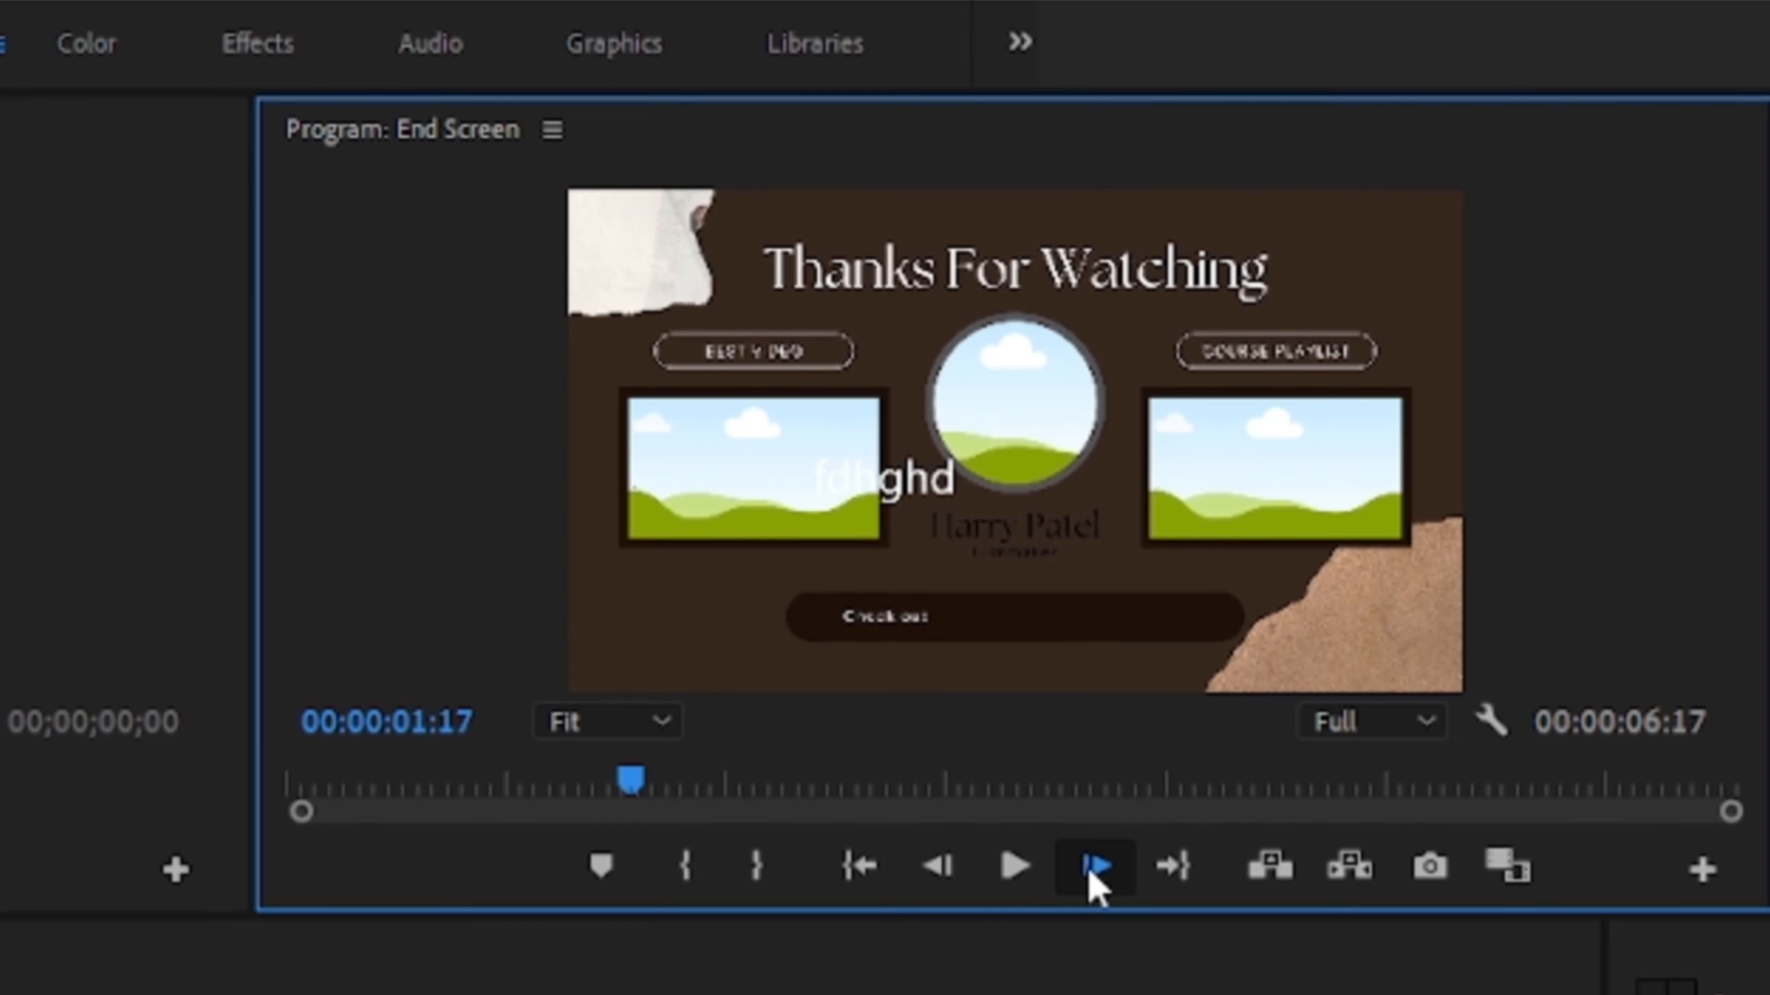
- Play back the sequence and add a marker at 00:00:02:01
{"action": "left_click", "coordinate": [1095, 629]}
{"action": "left_click", "coordinate": [1100, 884]}
{"action": "left_click", "coordinate": [1101, 886]}
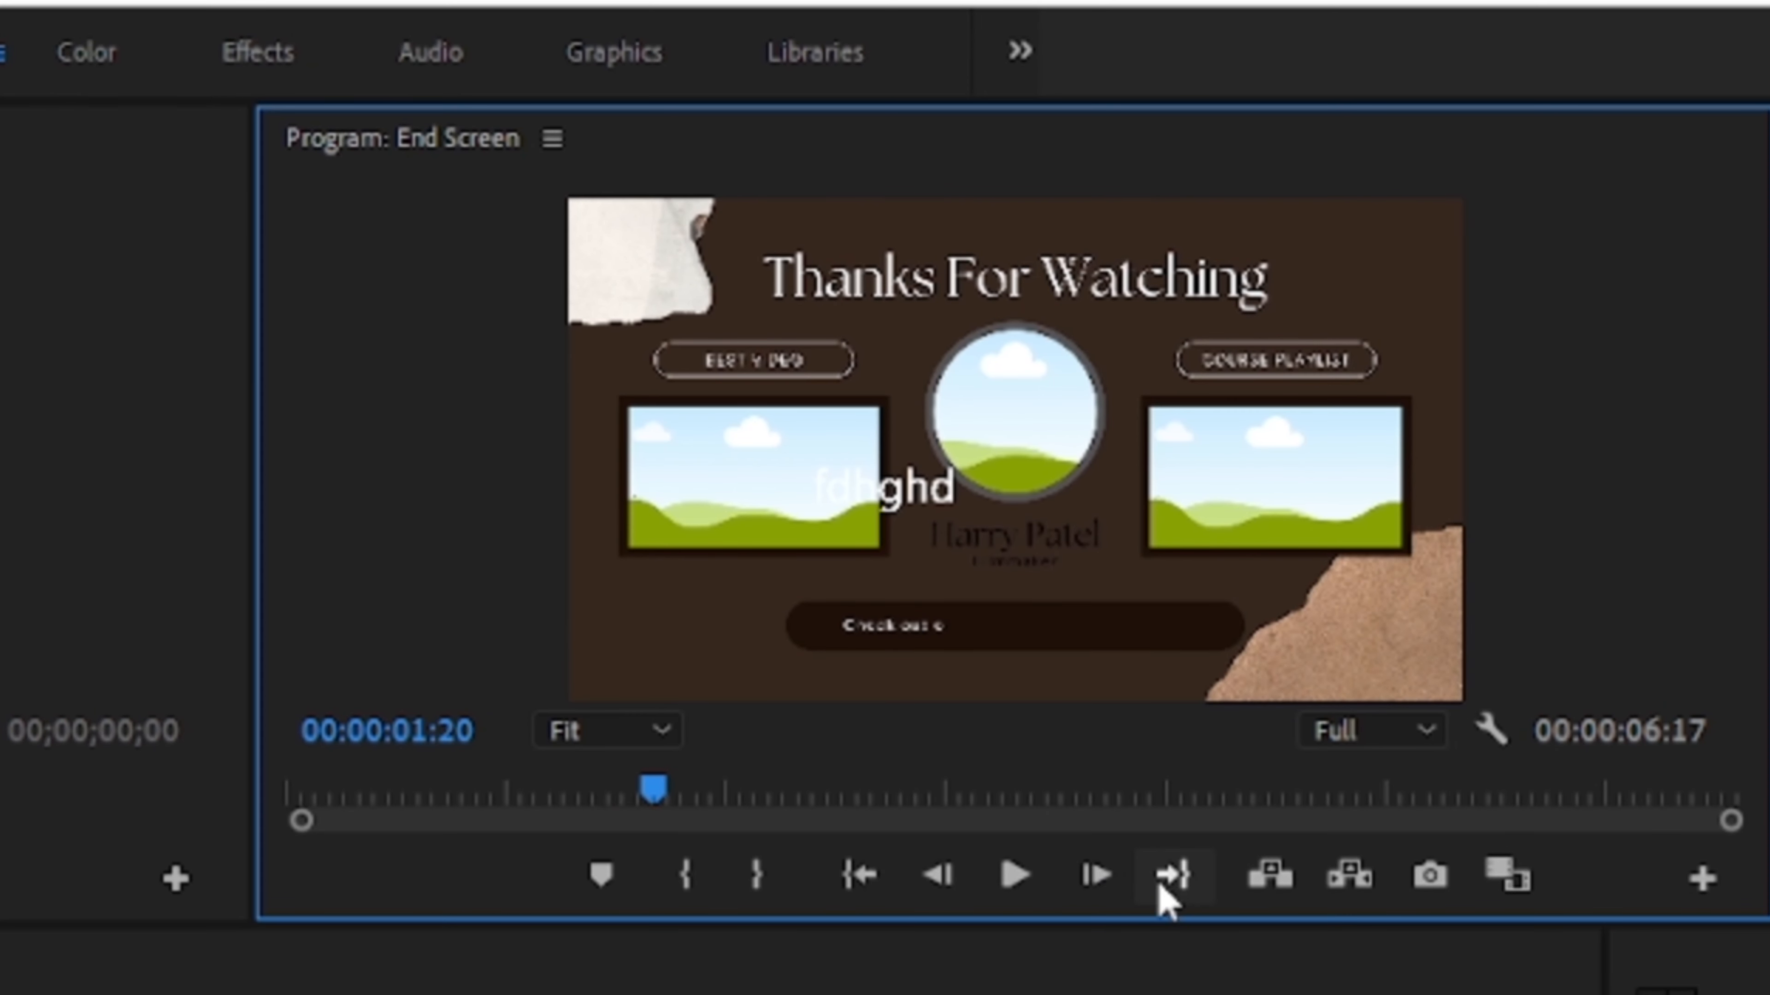
{"action": "left_click", "coordinate": [999, 892]}
{"action": "left_click", "coordinate": [1038, 889]}
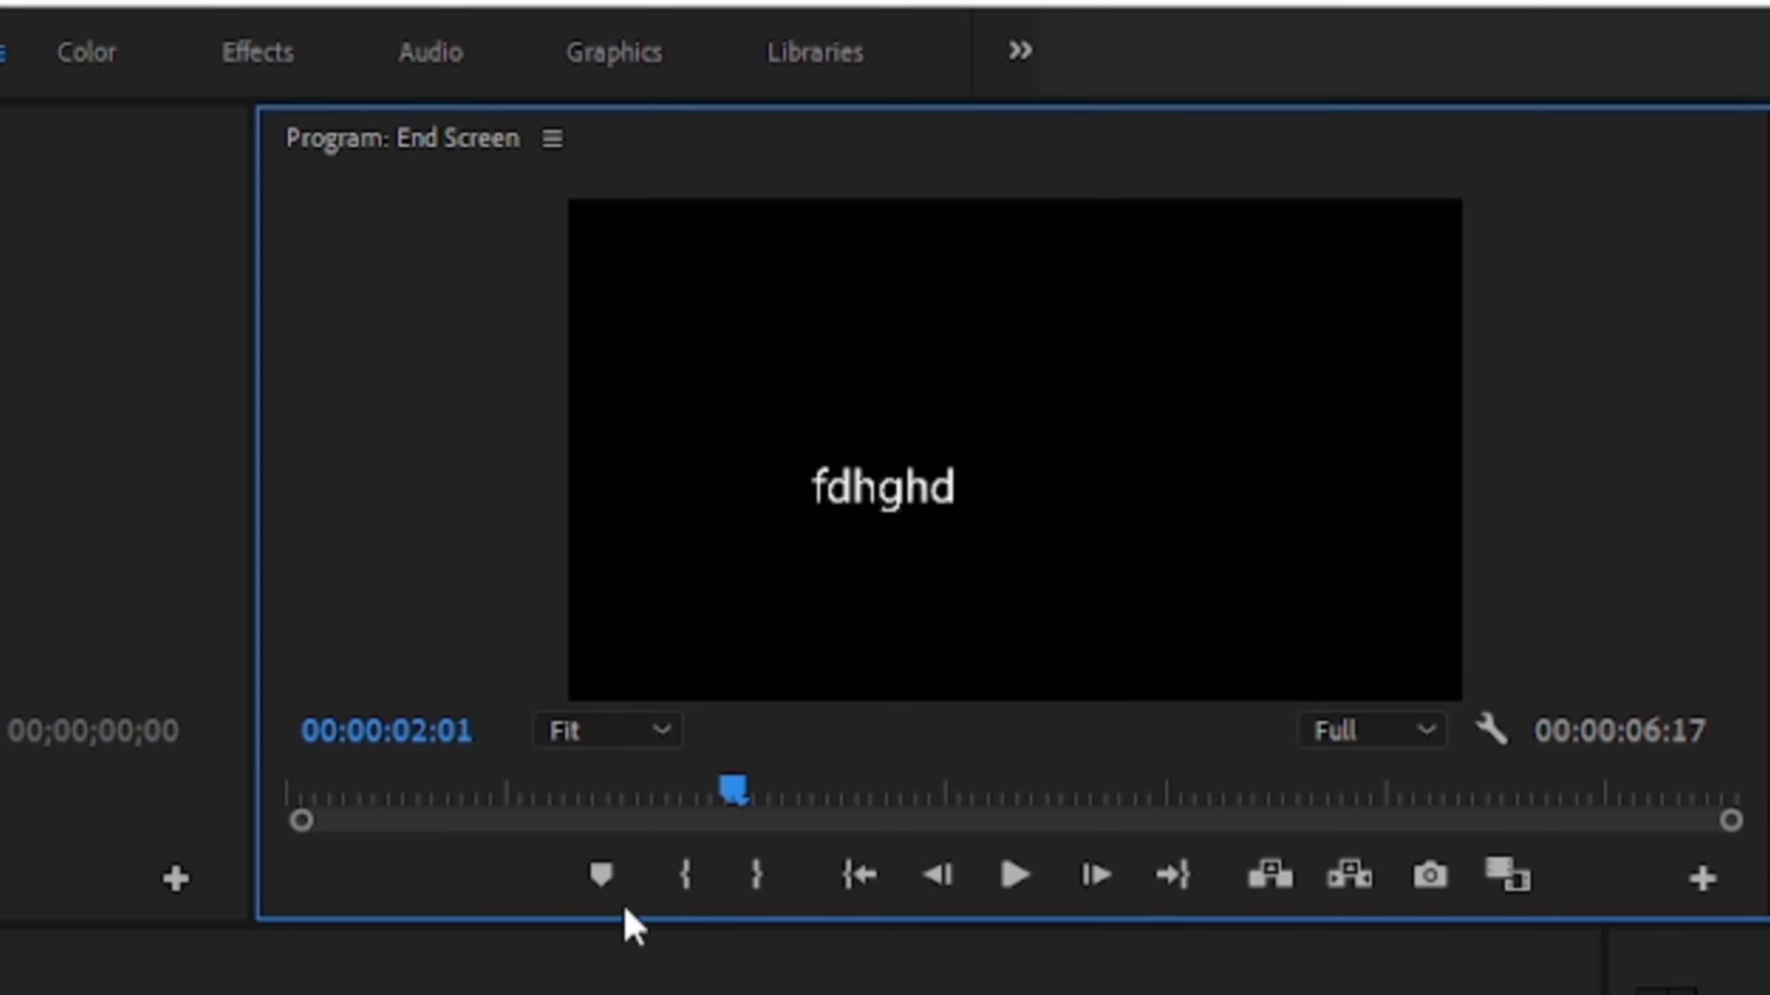
{"action": "left_click", "coordinate": [600, 877]}
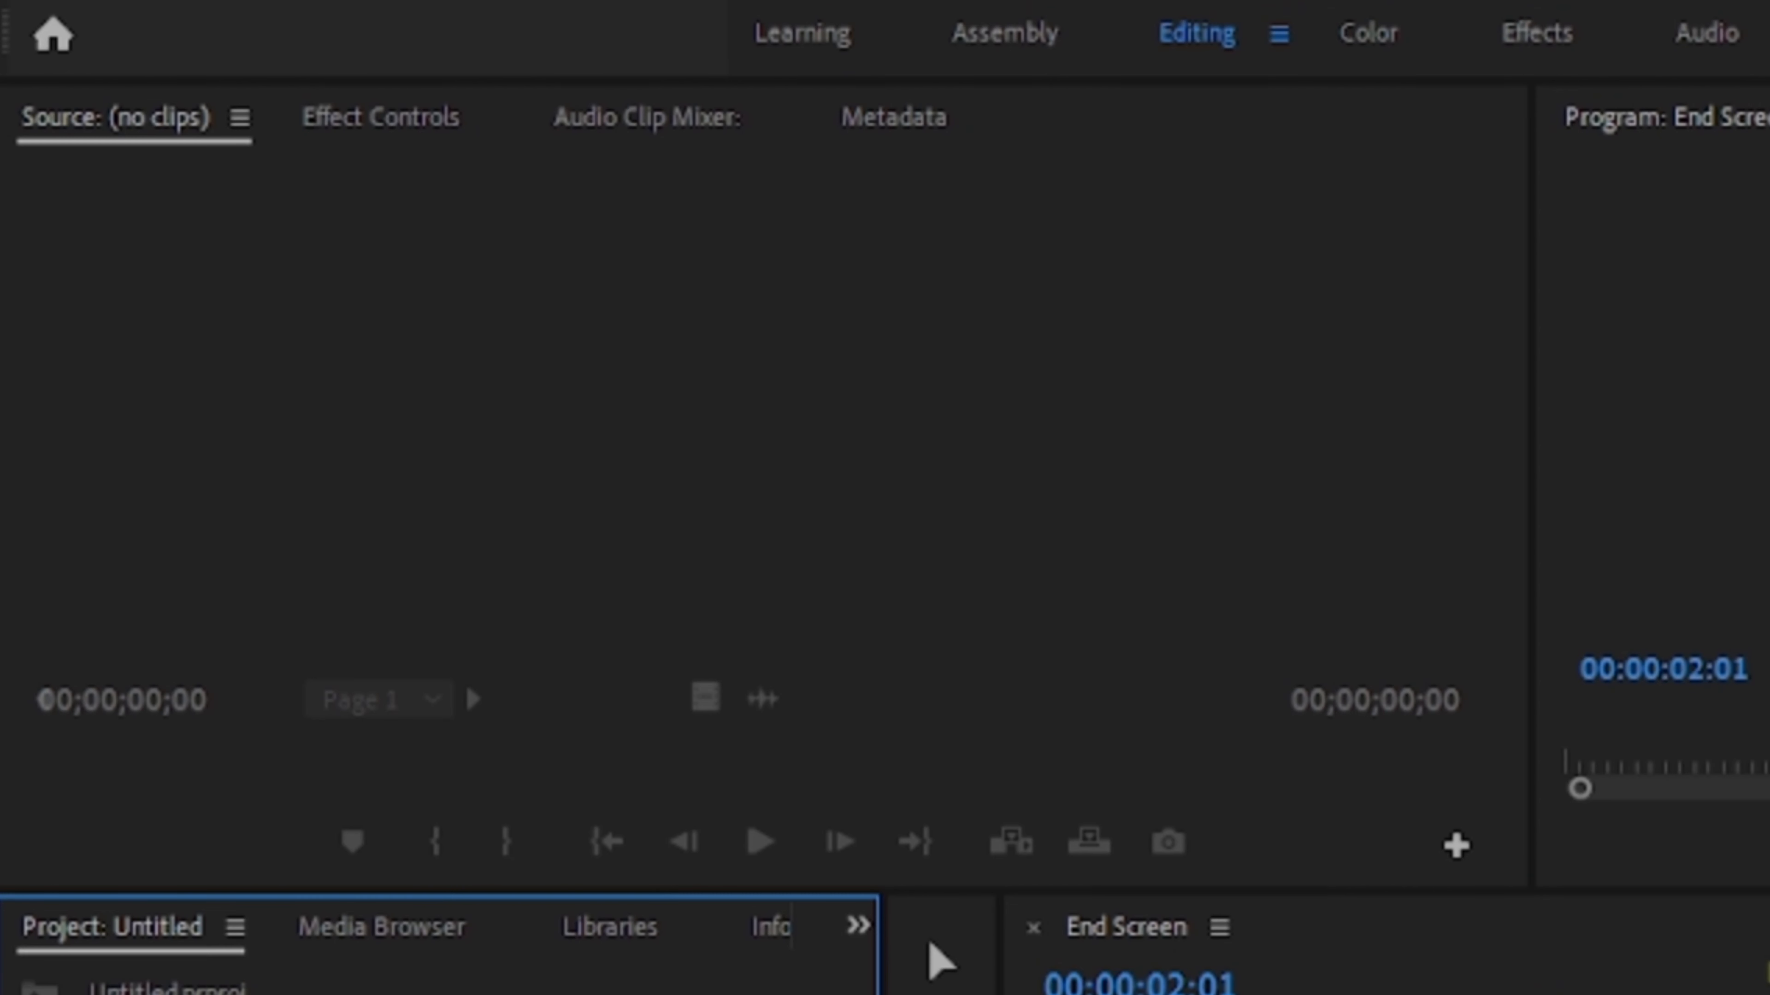
- Reload End Screen.mp4 in the Source Monitor and set in and out points around 00:00:02:11
{"action": "left_click_drag", "start_coordinate": [238, 422], "coordinate": [239, 421]}
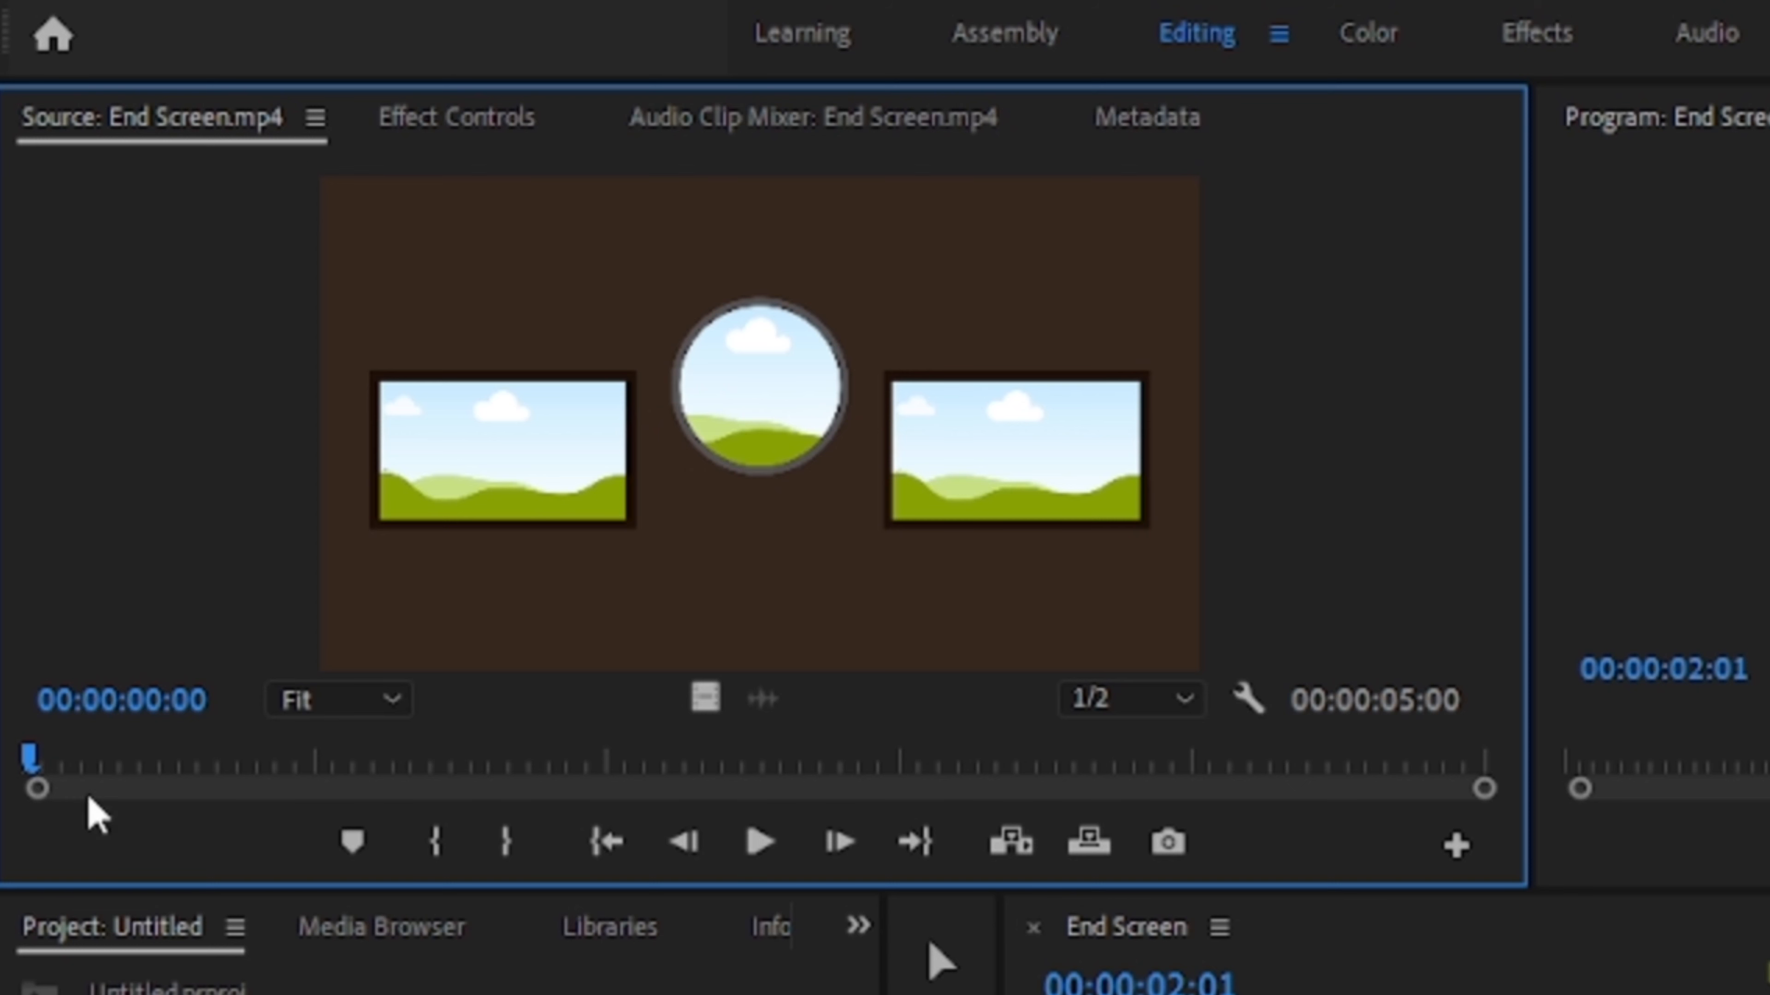
{"action": "left_click_drag", "start_coordinate": [174, 765], "coordinate": [714, 756]}
{"action": "left_click", "coordinate": [437, 864]}
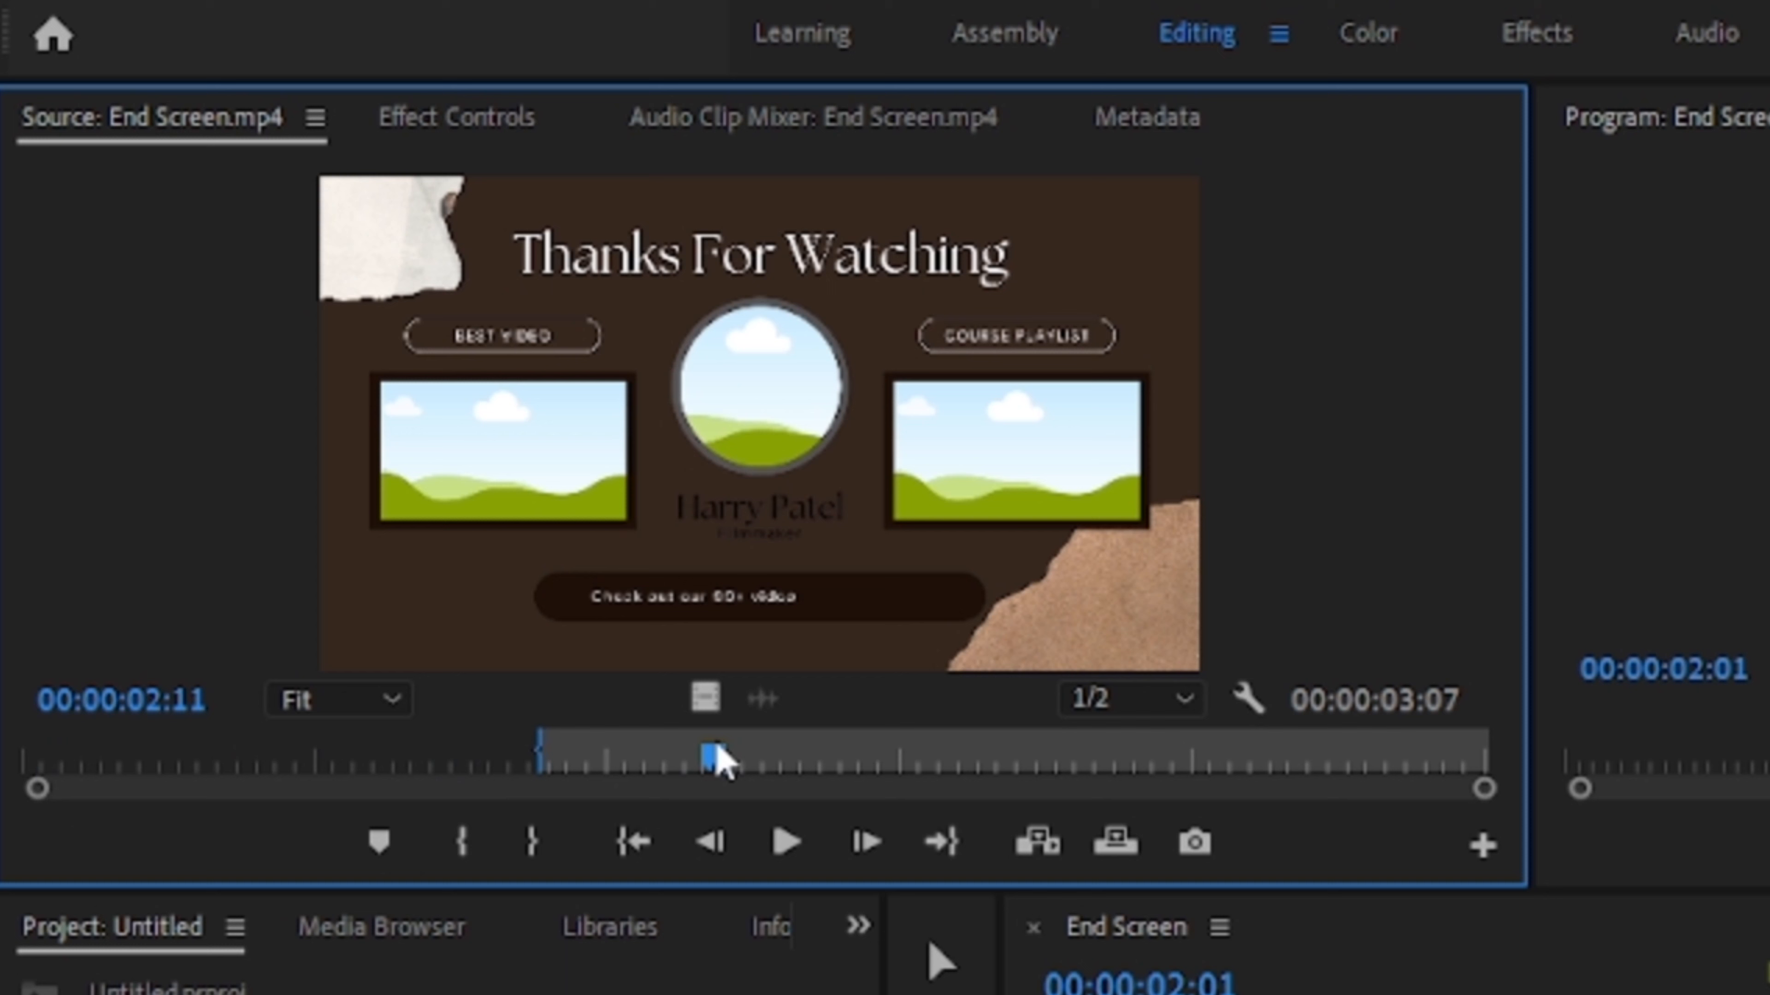
{"action": "left_click", "coordinate": [540, 843]}
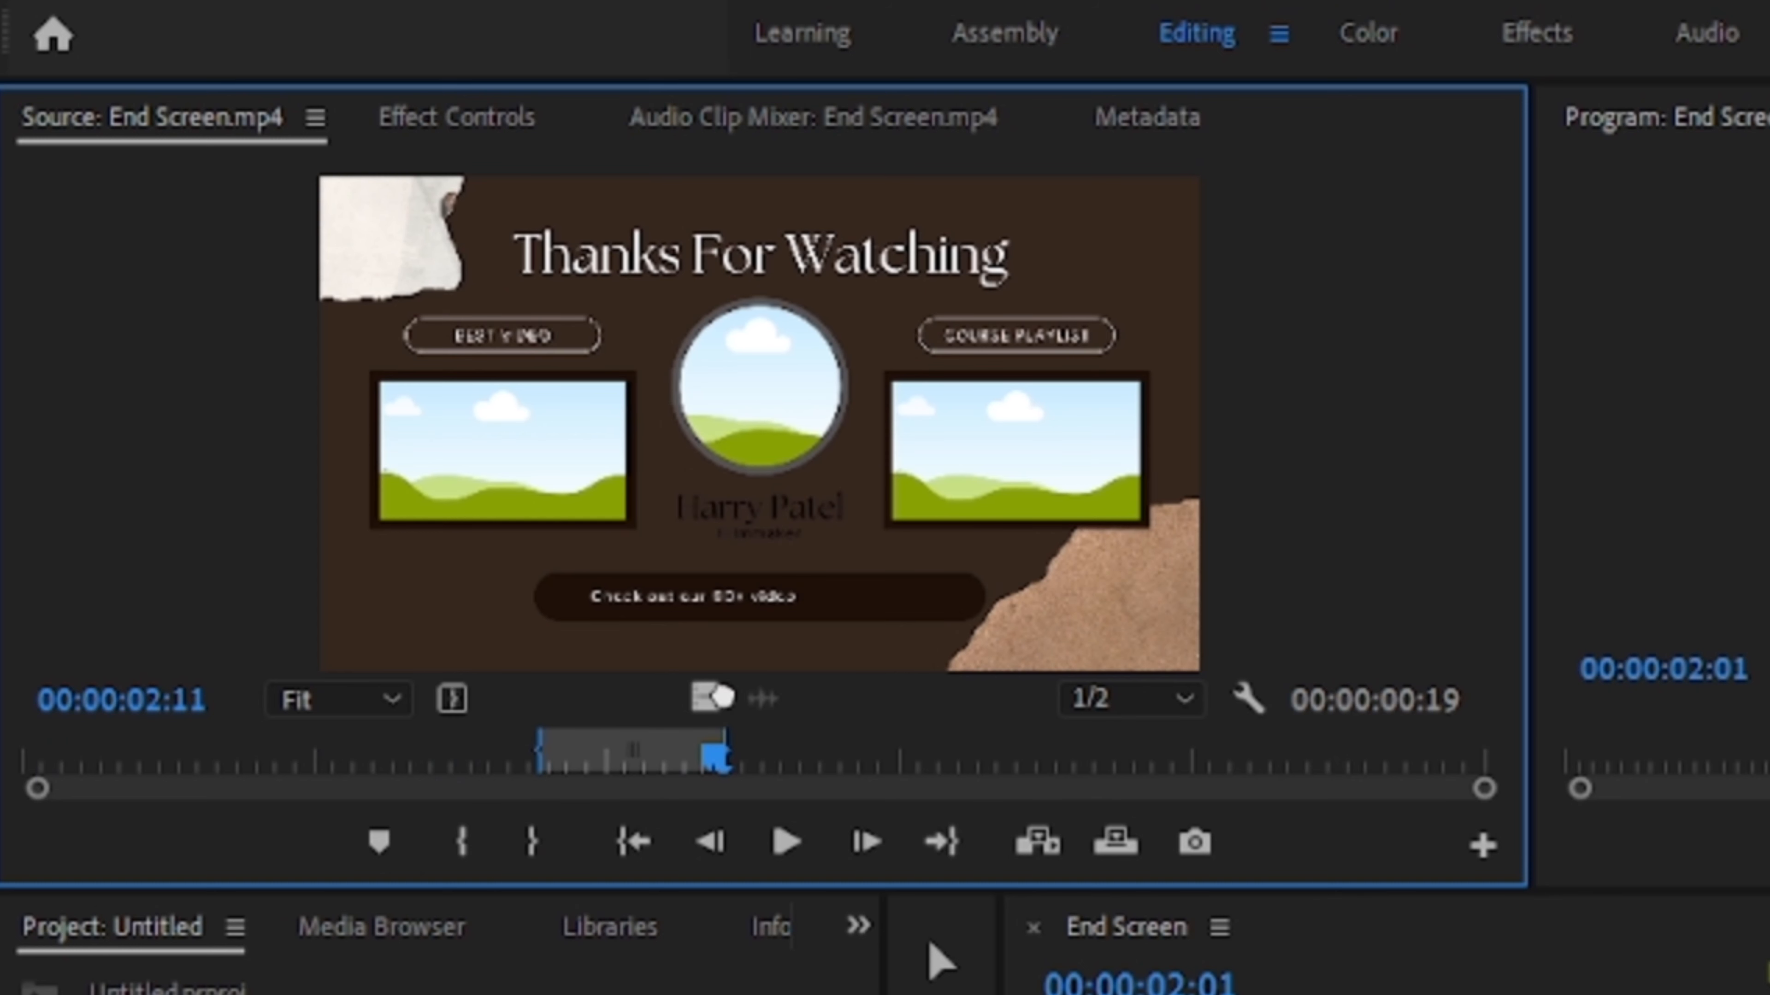
{"action": "left_click_drag", "start_coordinate": [1497, 971], "coordinate": [1769, 994]}
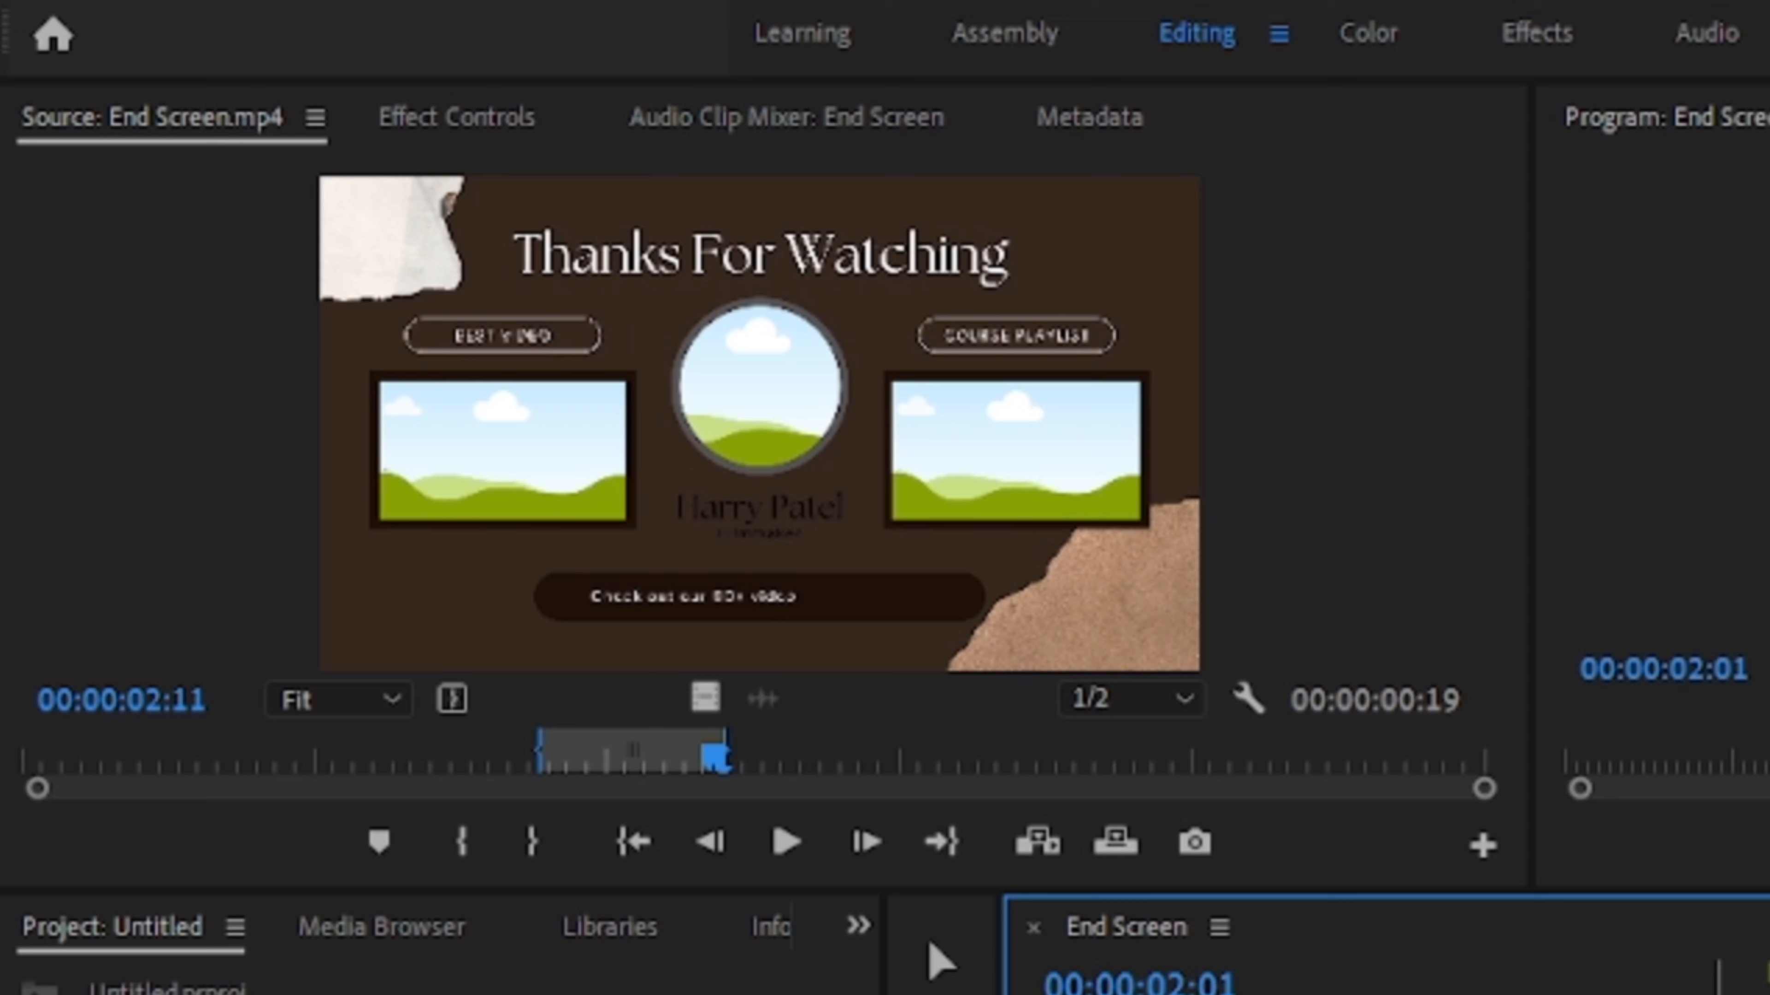
- Open Effect Controls for the End Screen clip and inspect its Motion and Opacity properties
{"action": "left_click", "coordinate": [460, 118]}
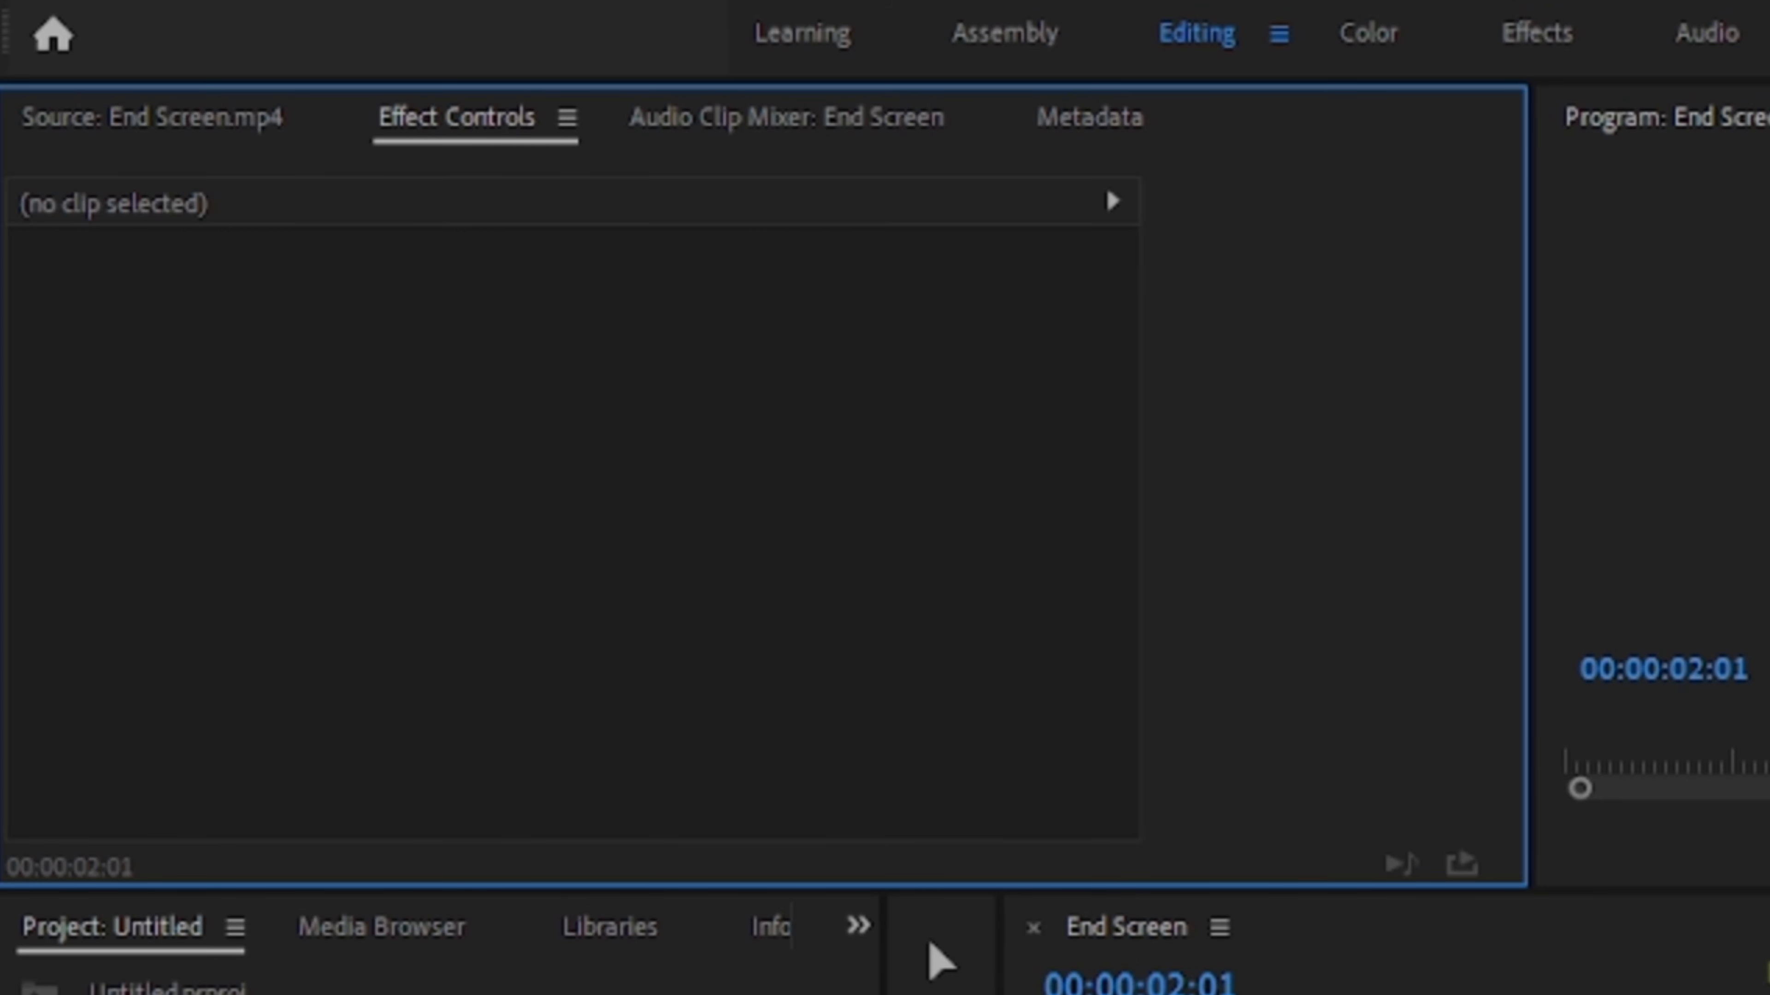
{"action": "left_click", "coordinate": [1672, 994]}
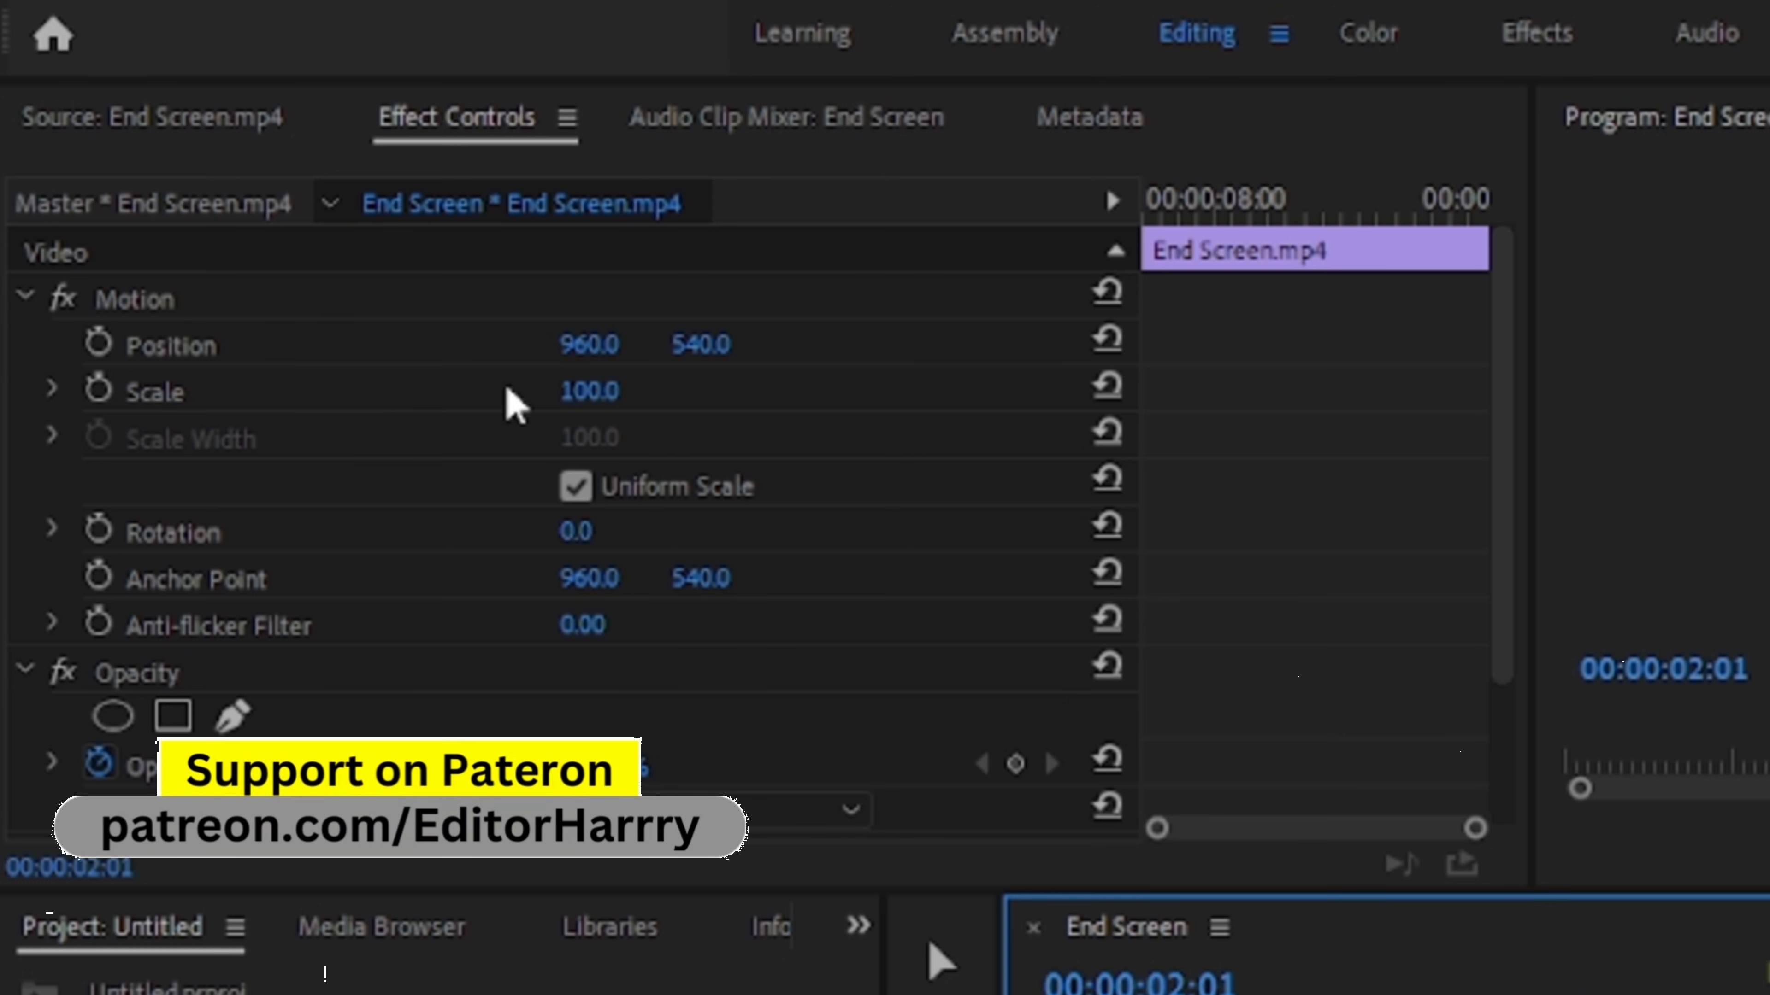
{"action": "left_click", "coordinate": [696, 408]}
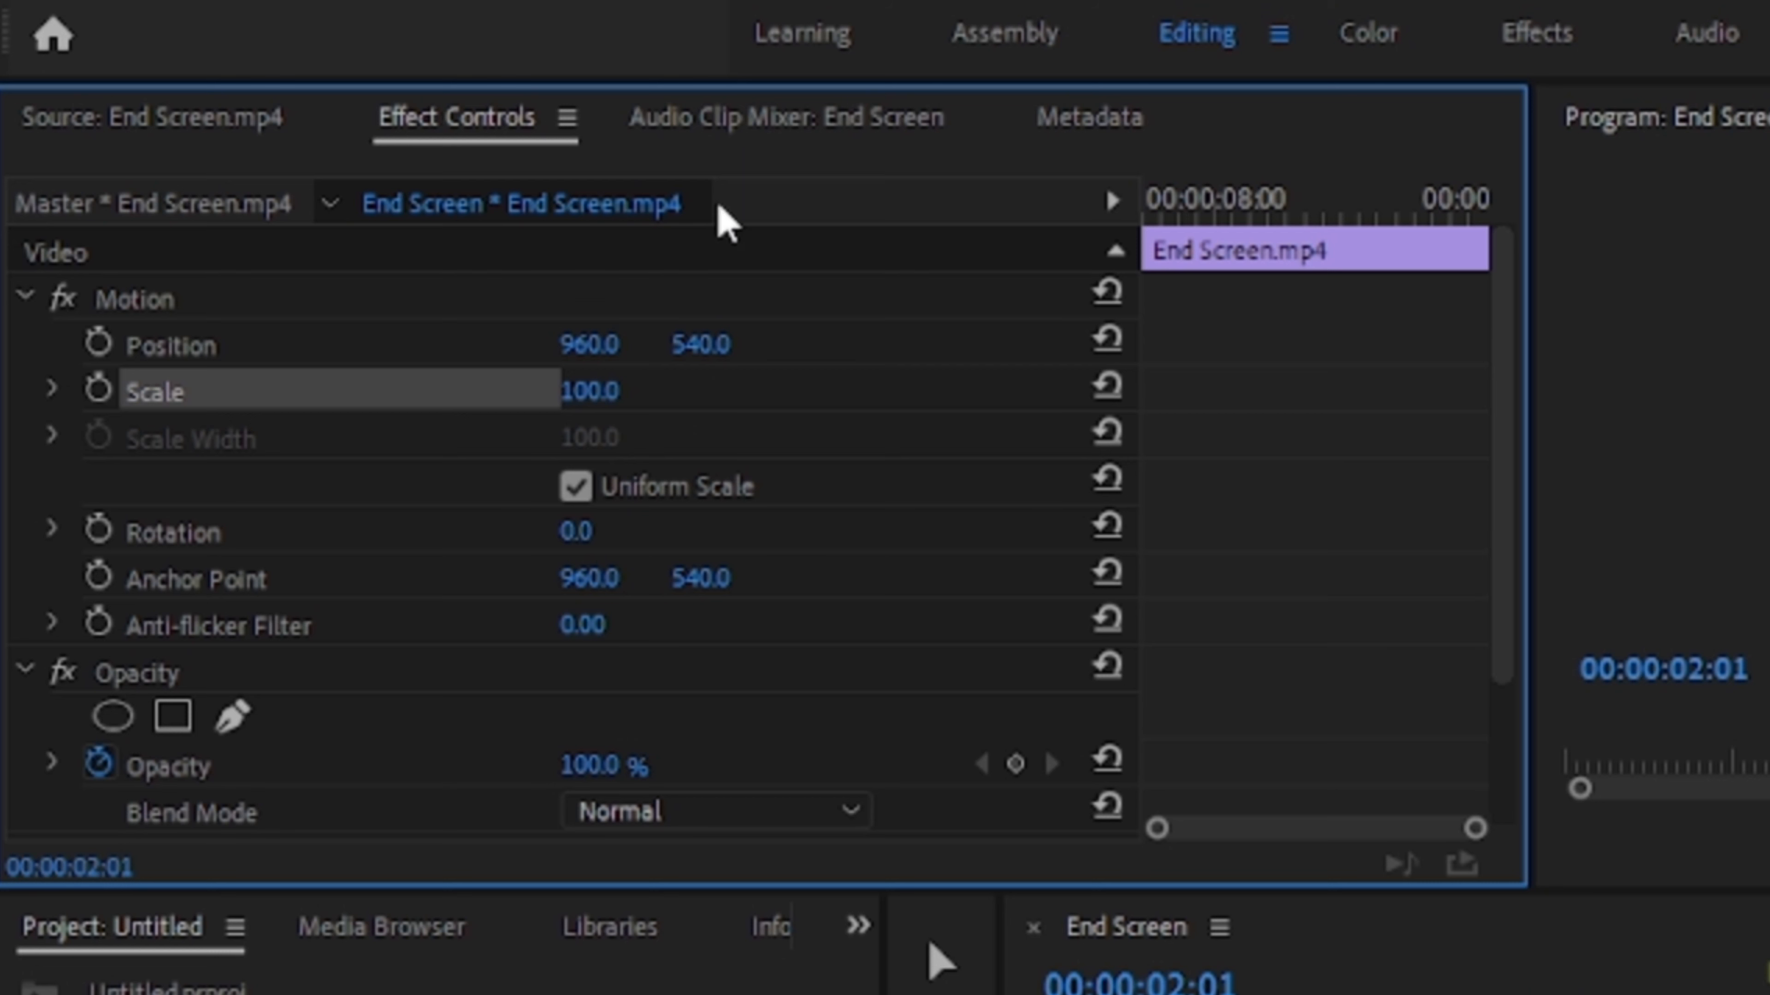
{"action": "left_click", "coordinate": [784, 139]}
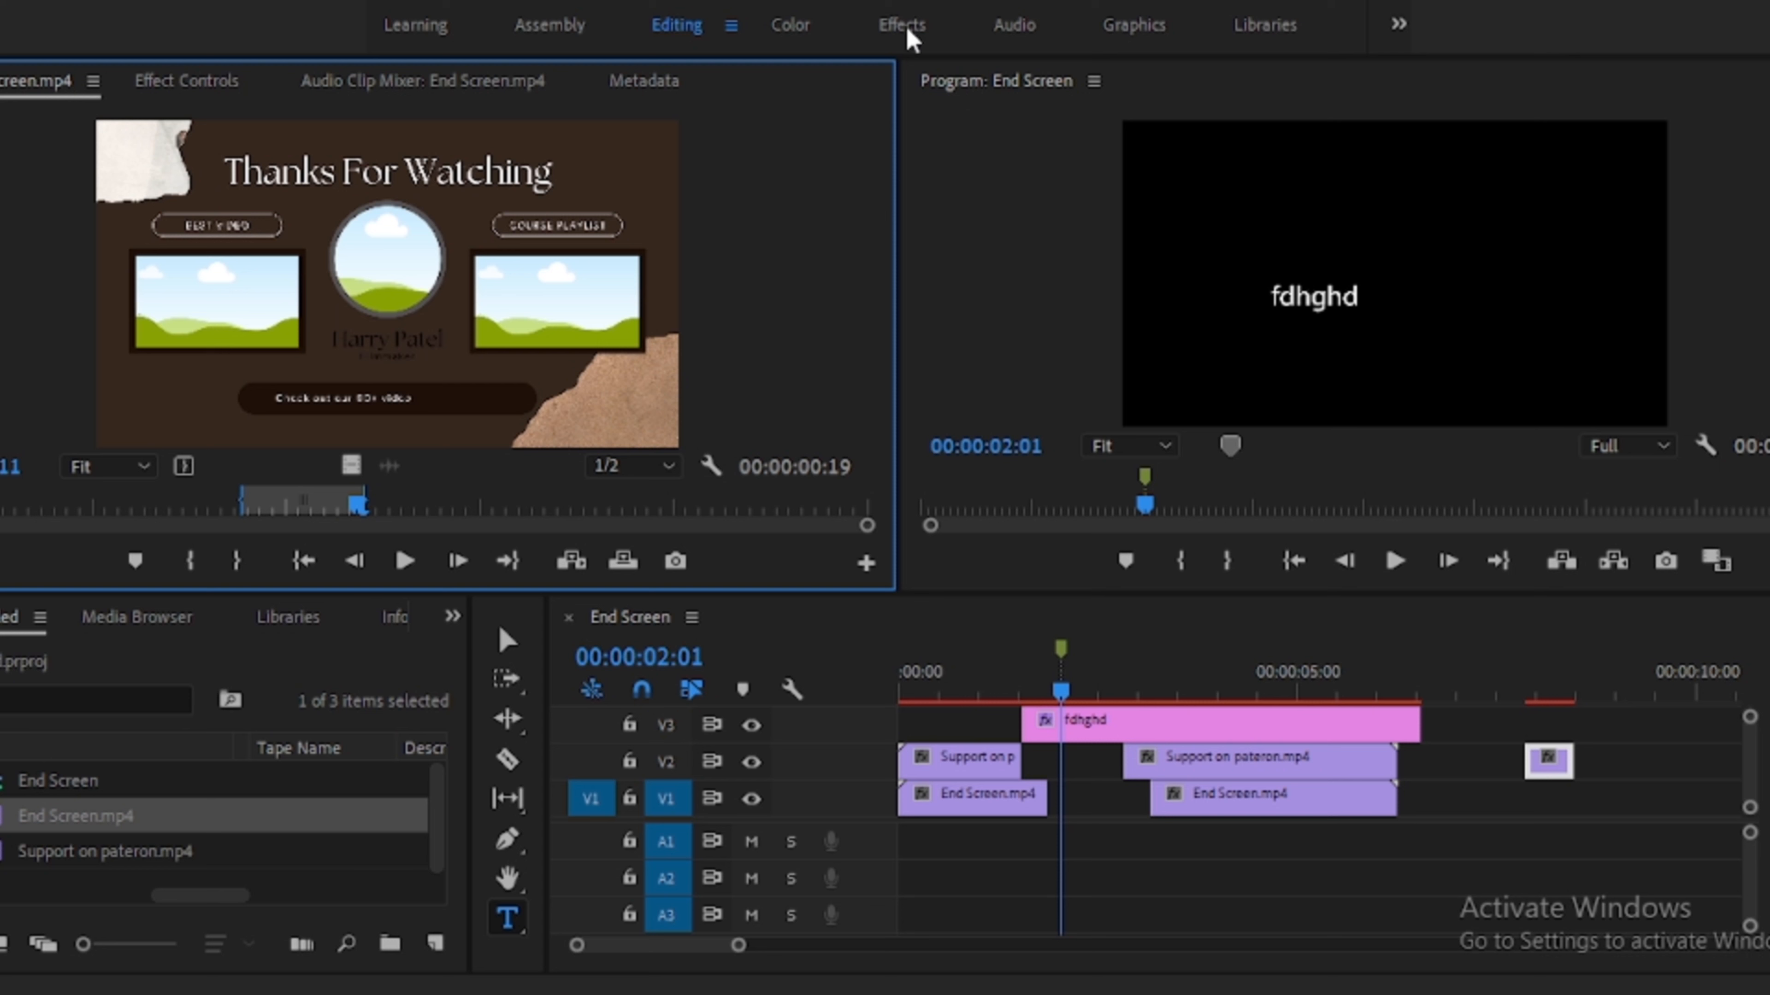
- Open the Effects panel and browse the Effects, Audio, Graphics and Libraries workspaces
{"action": "left_click", "coordinate": [451, 616]}
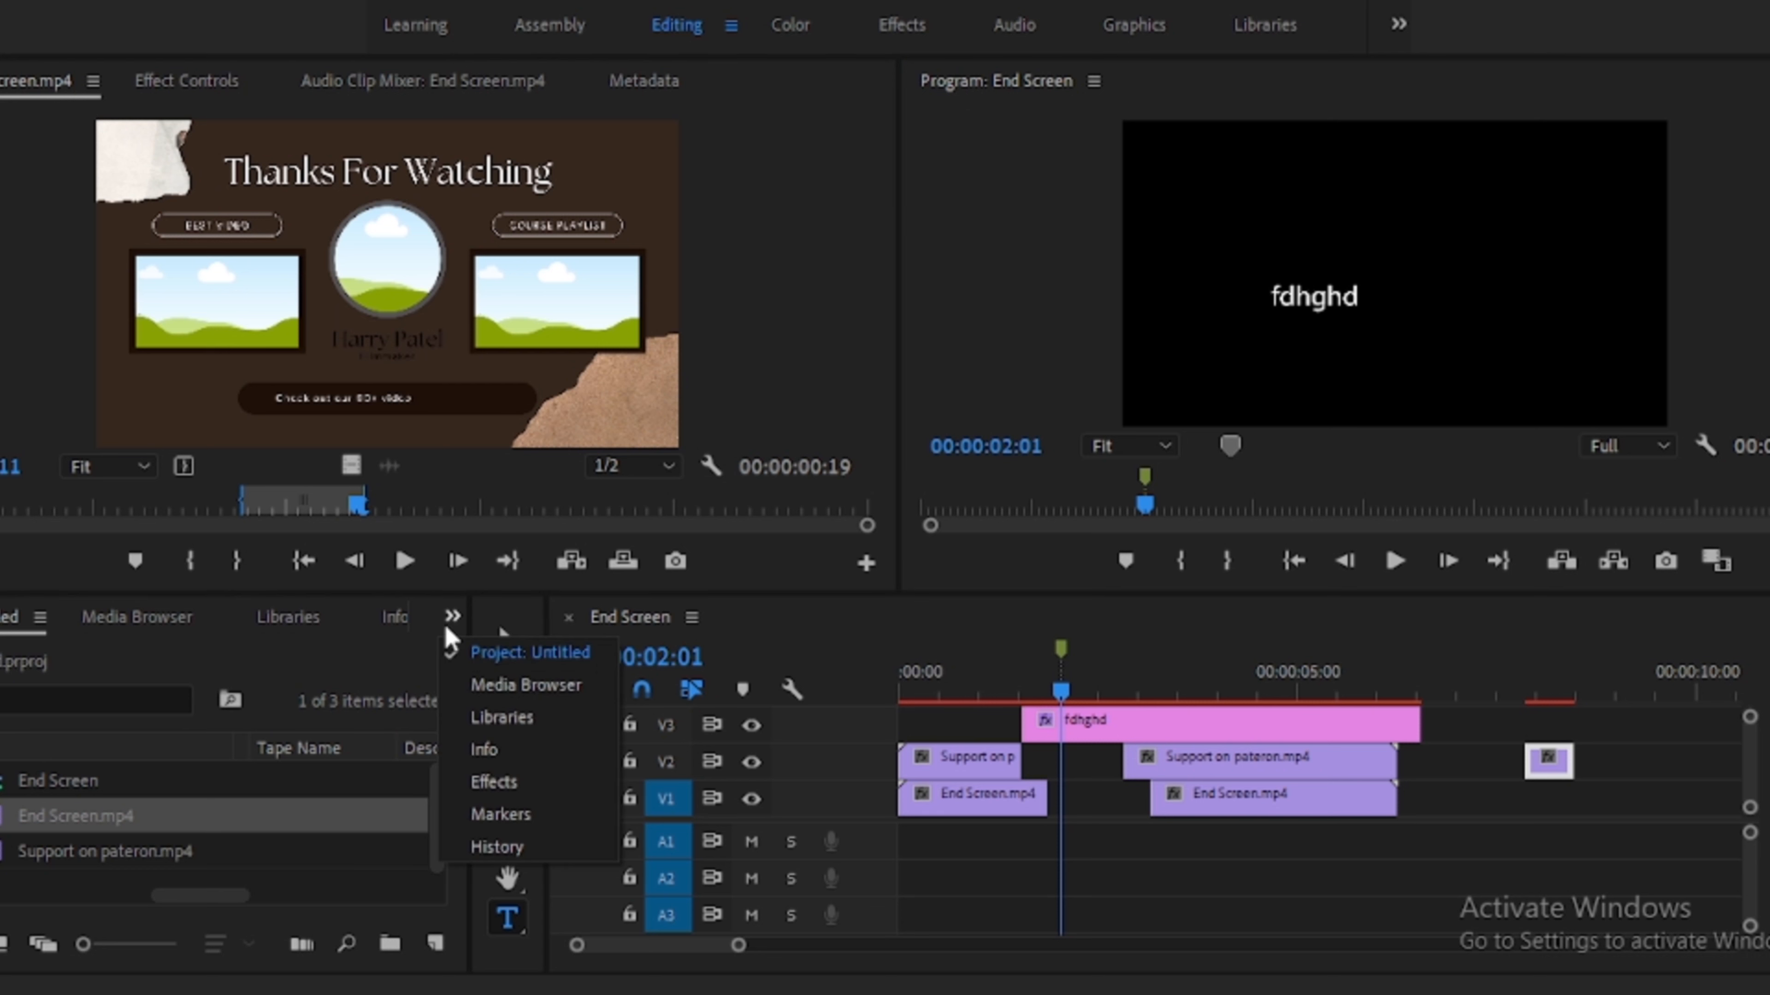
{"action": "left_click", "coordinate": [504, 782]}
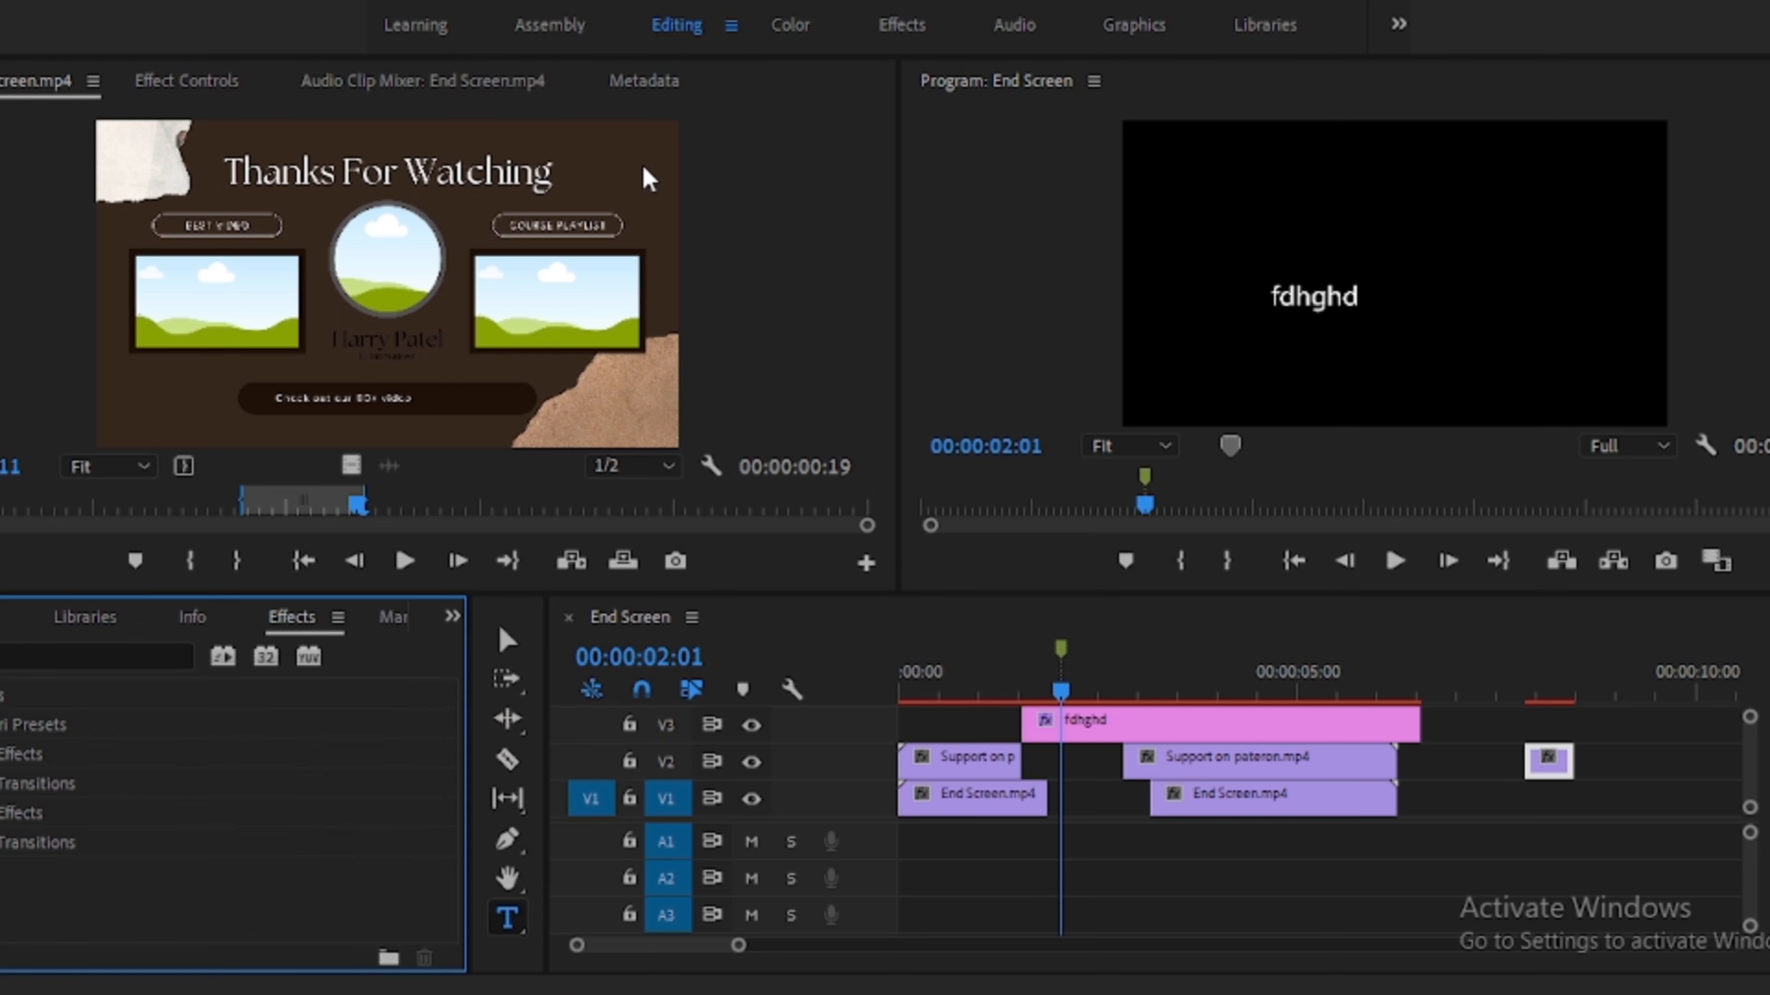
{"action": "left_click", "coordinate": [904, 28]}
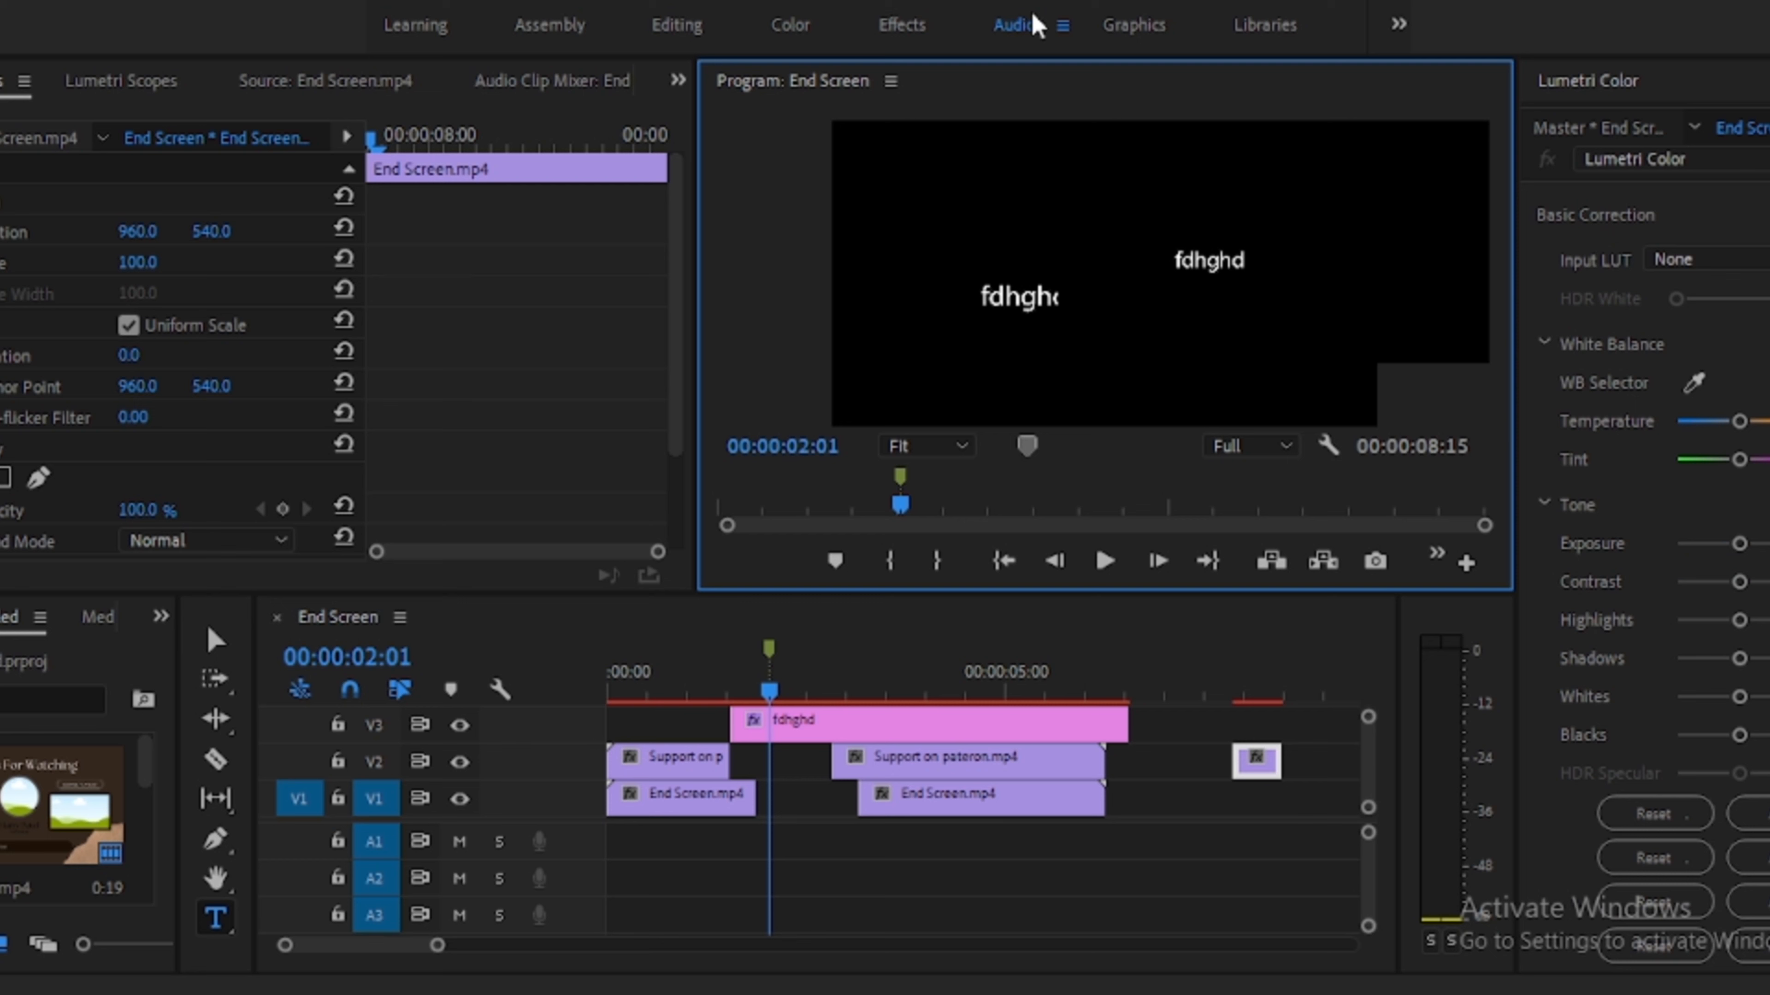
{"action": "left_click", "coordinate": [1034, 21]}
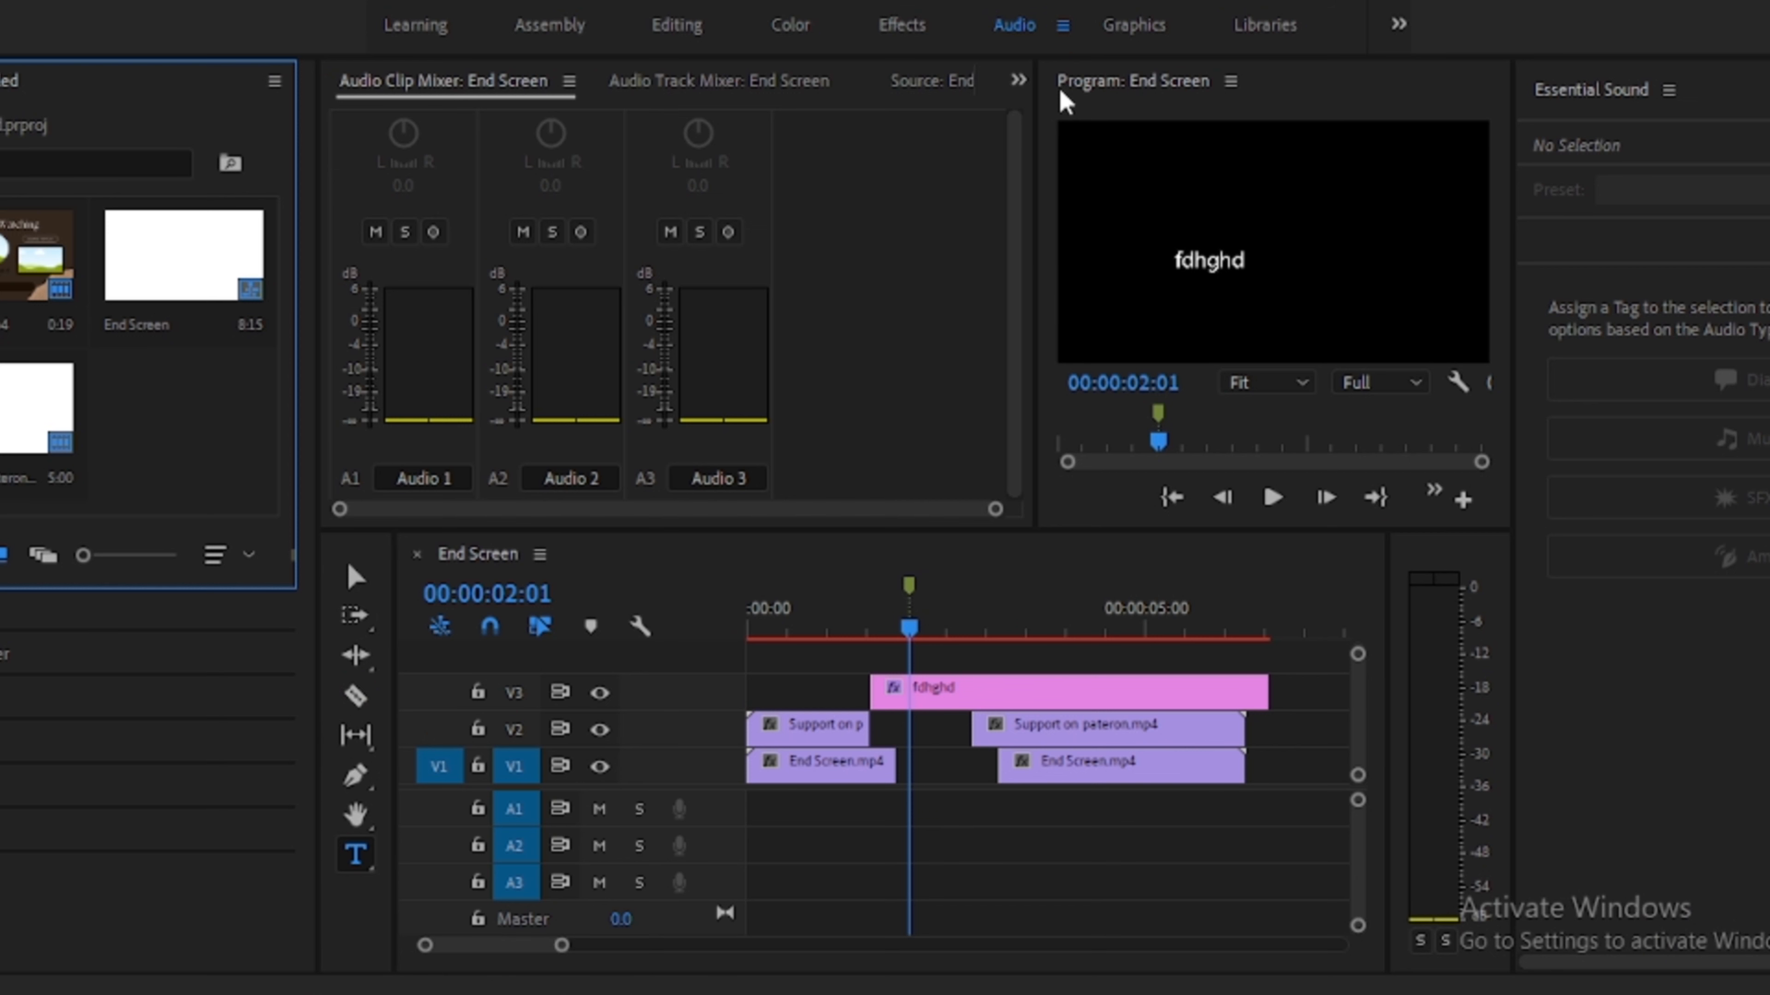
{"action": "left_click", "coordinate": [1153, 33]}
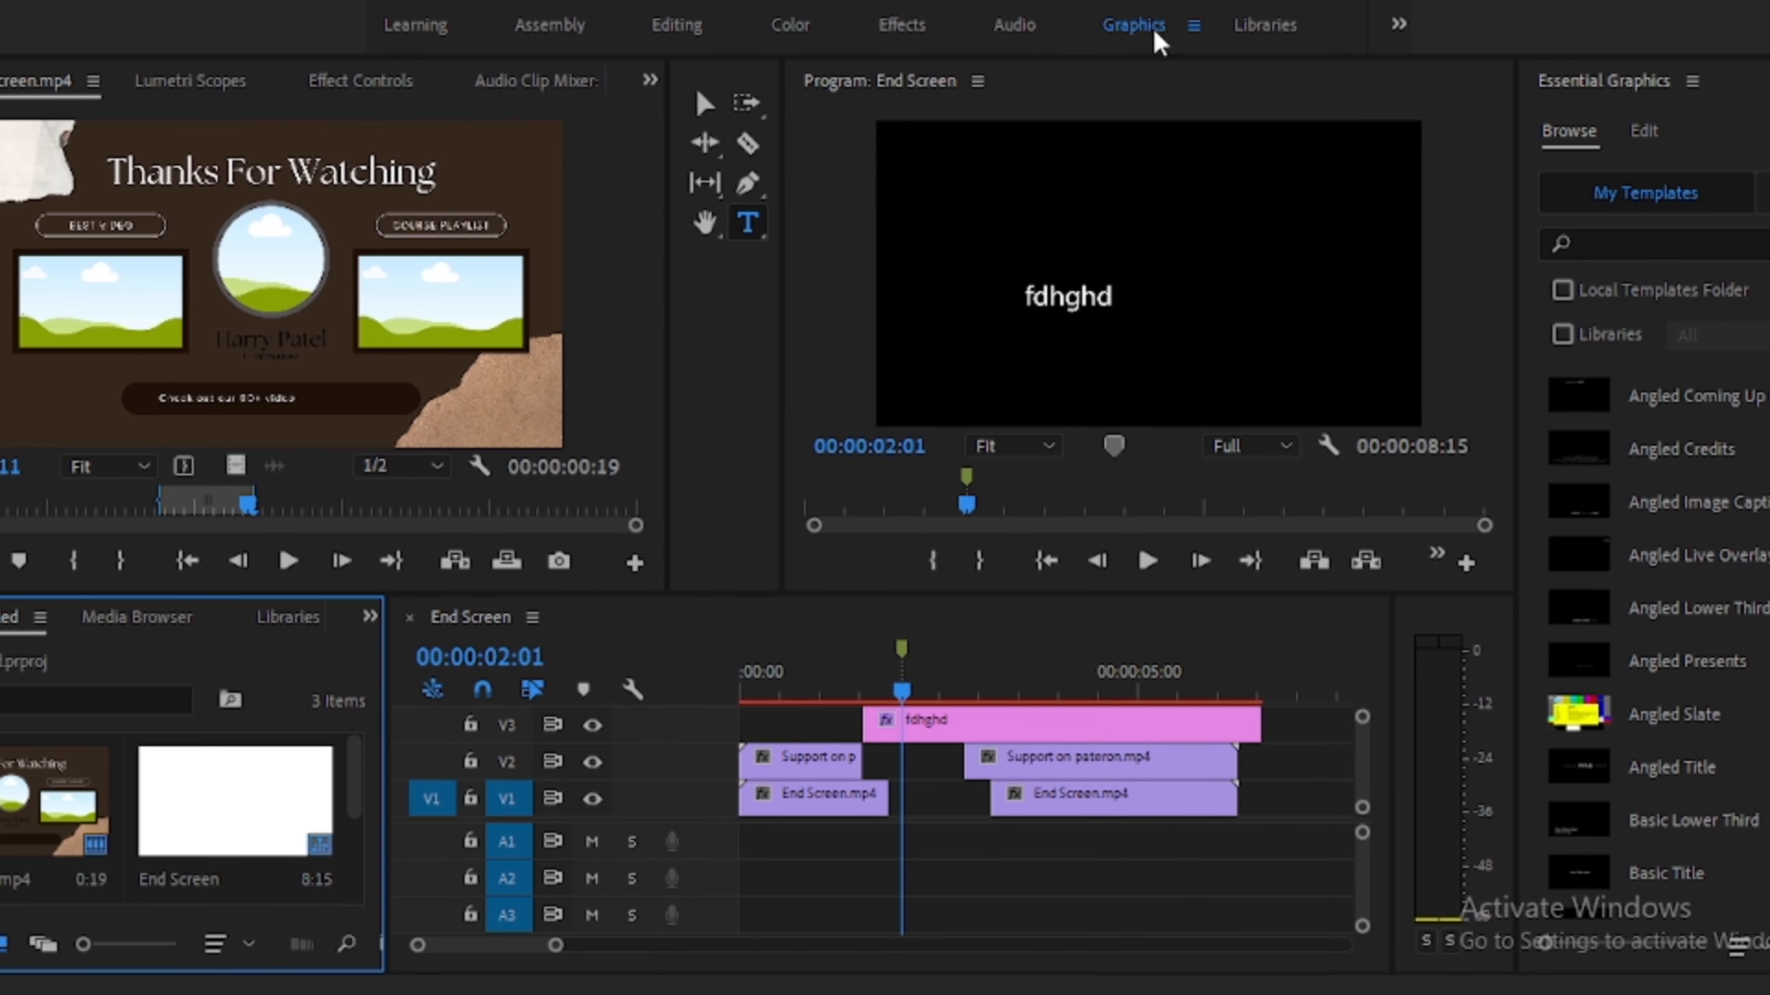
{"action": "scroll", "coordinate": [1697, 547], "scroll_direction": "down", "scroll_amount": 10}
{"action": "left_click", "coordinate": [1256, 36]}
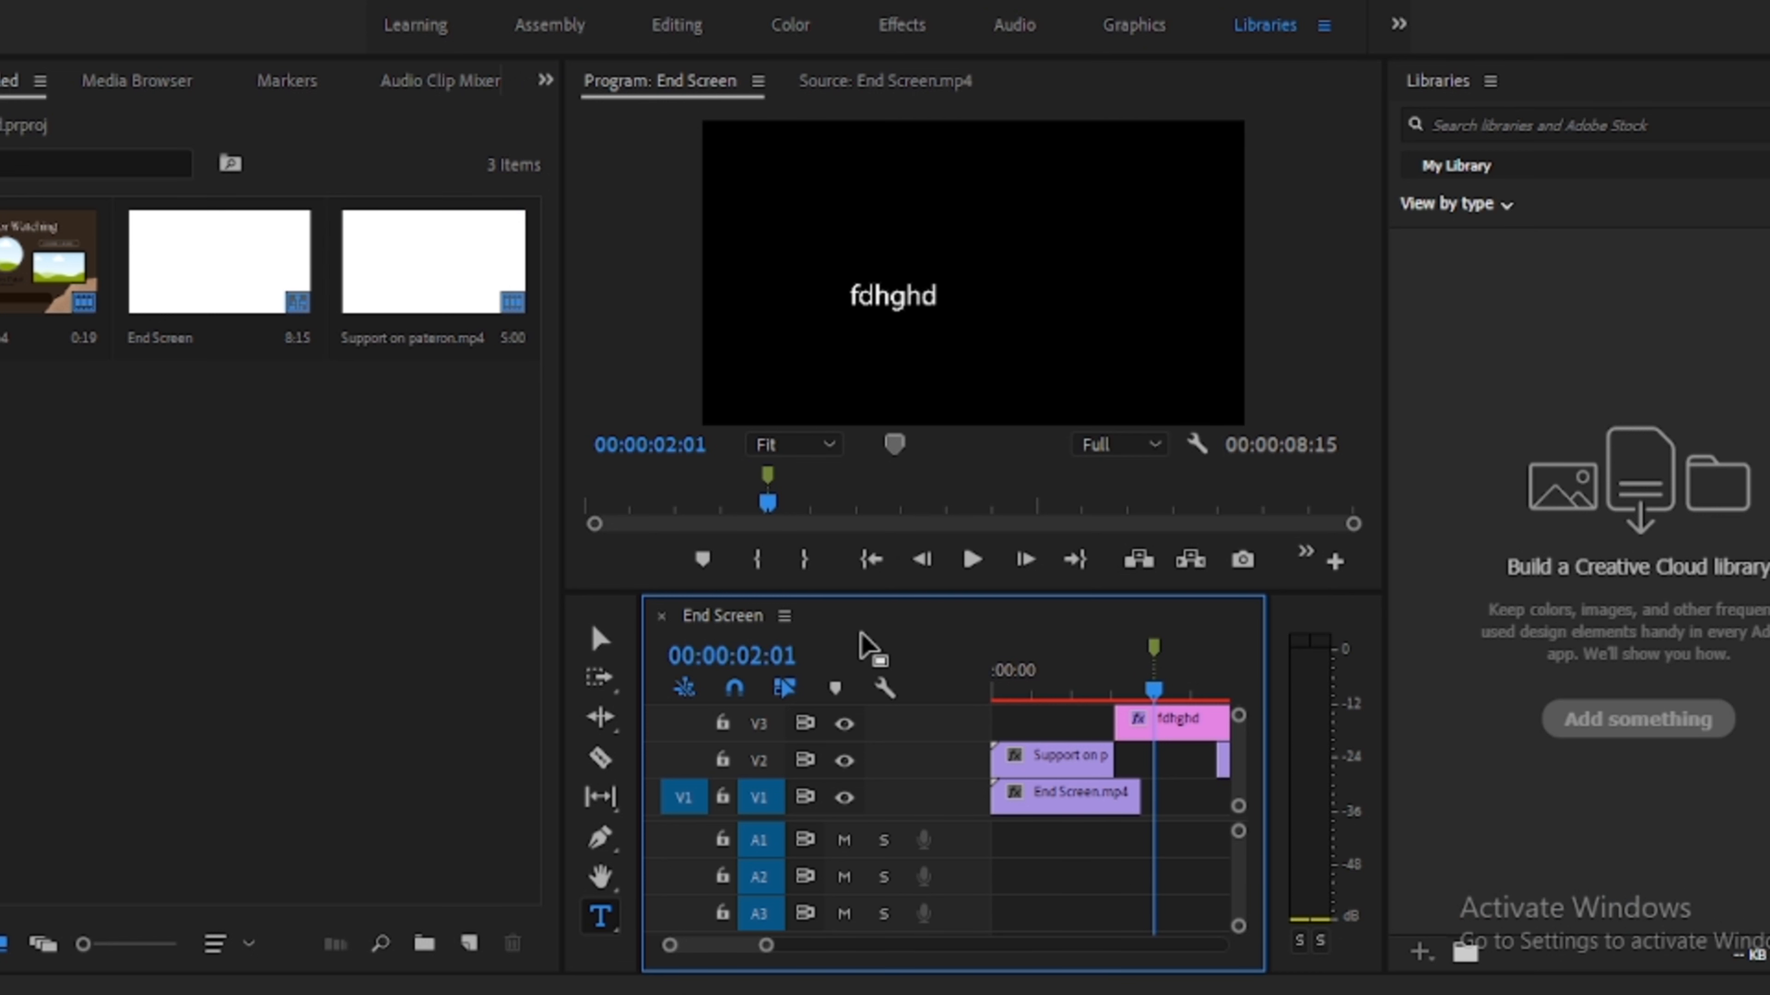
- Switch to the Editing workspace and look through the File menu's Export options
{"action": "left_click", "coordinate": [656, 32]}
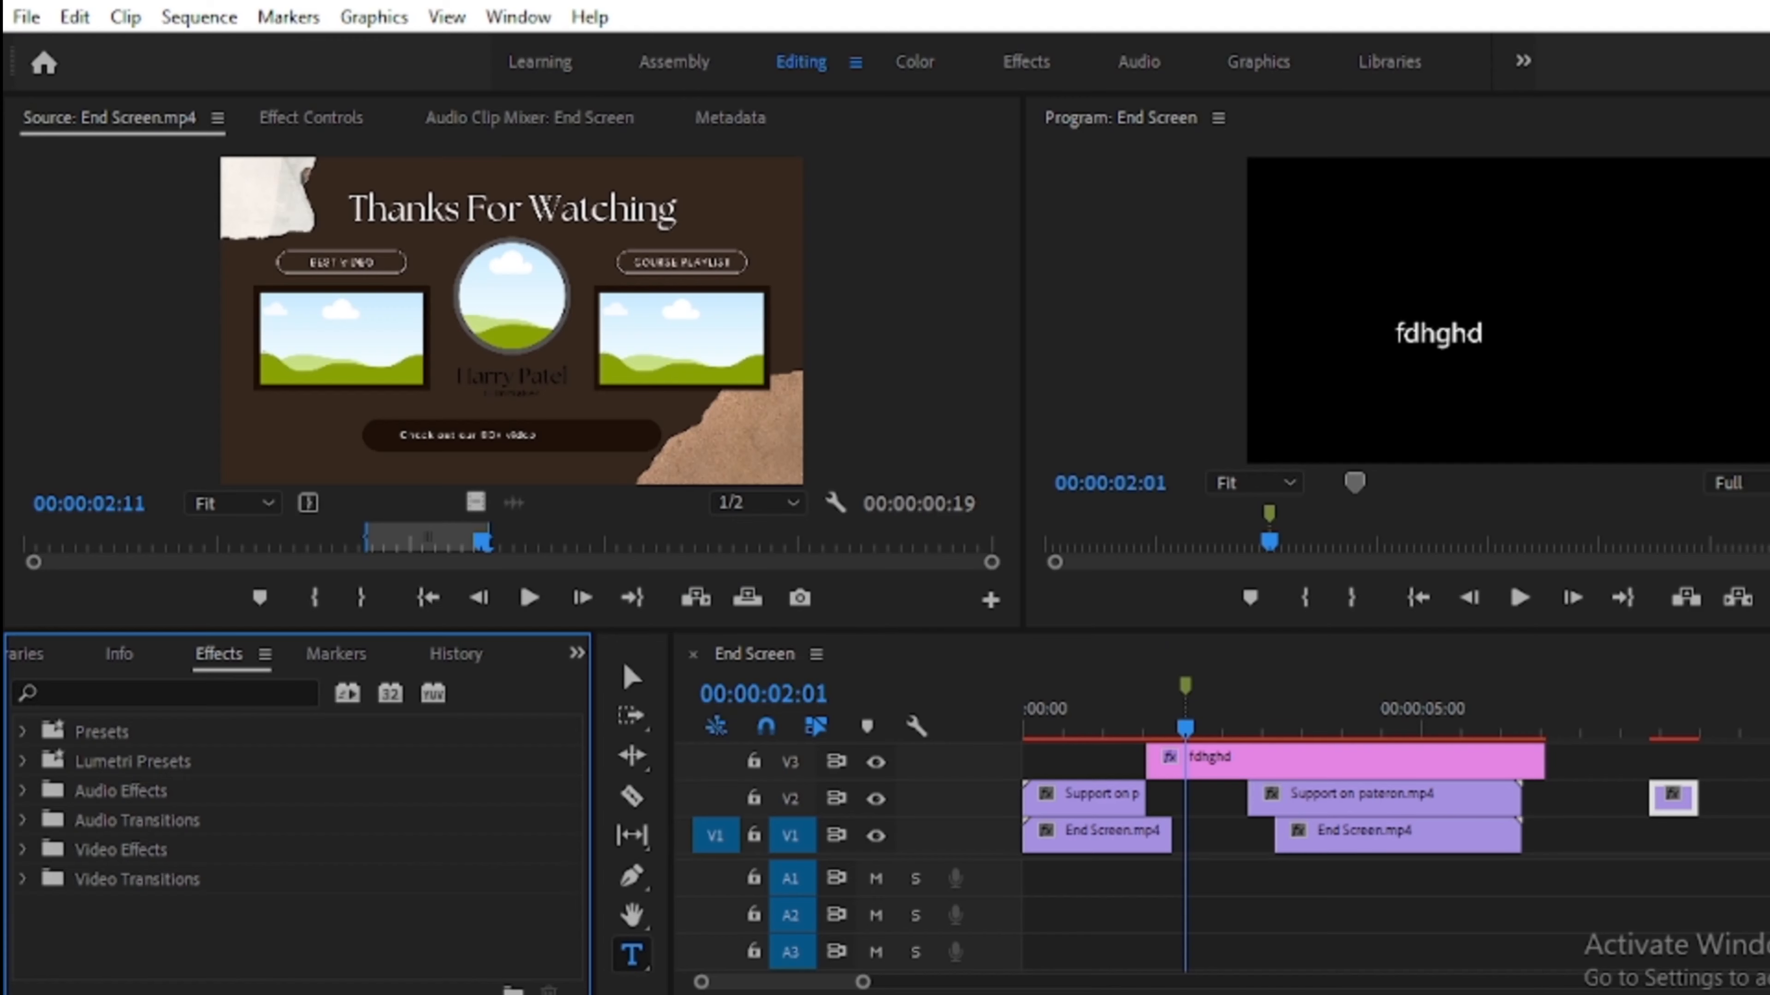
{"action": "left_click", "coordinate": [26, 16]}
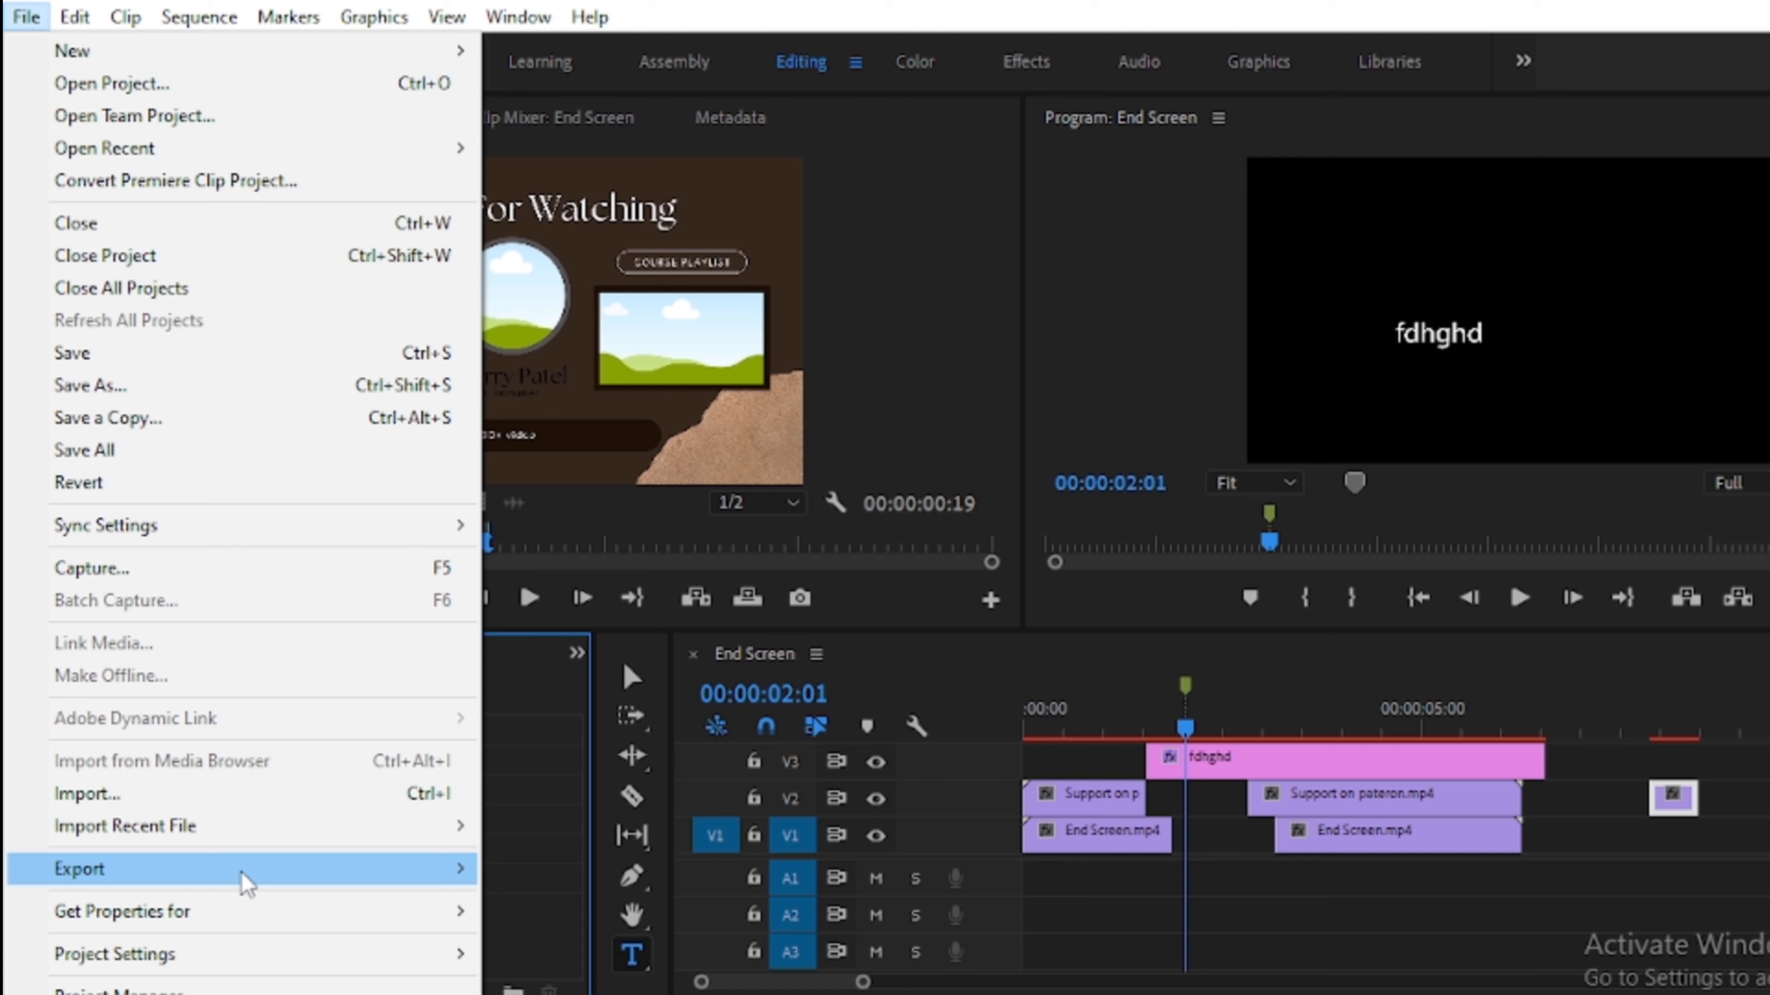
{"action": "mouse_move", "coordinate": [249, 878]}
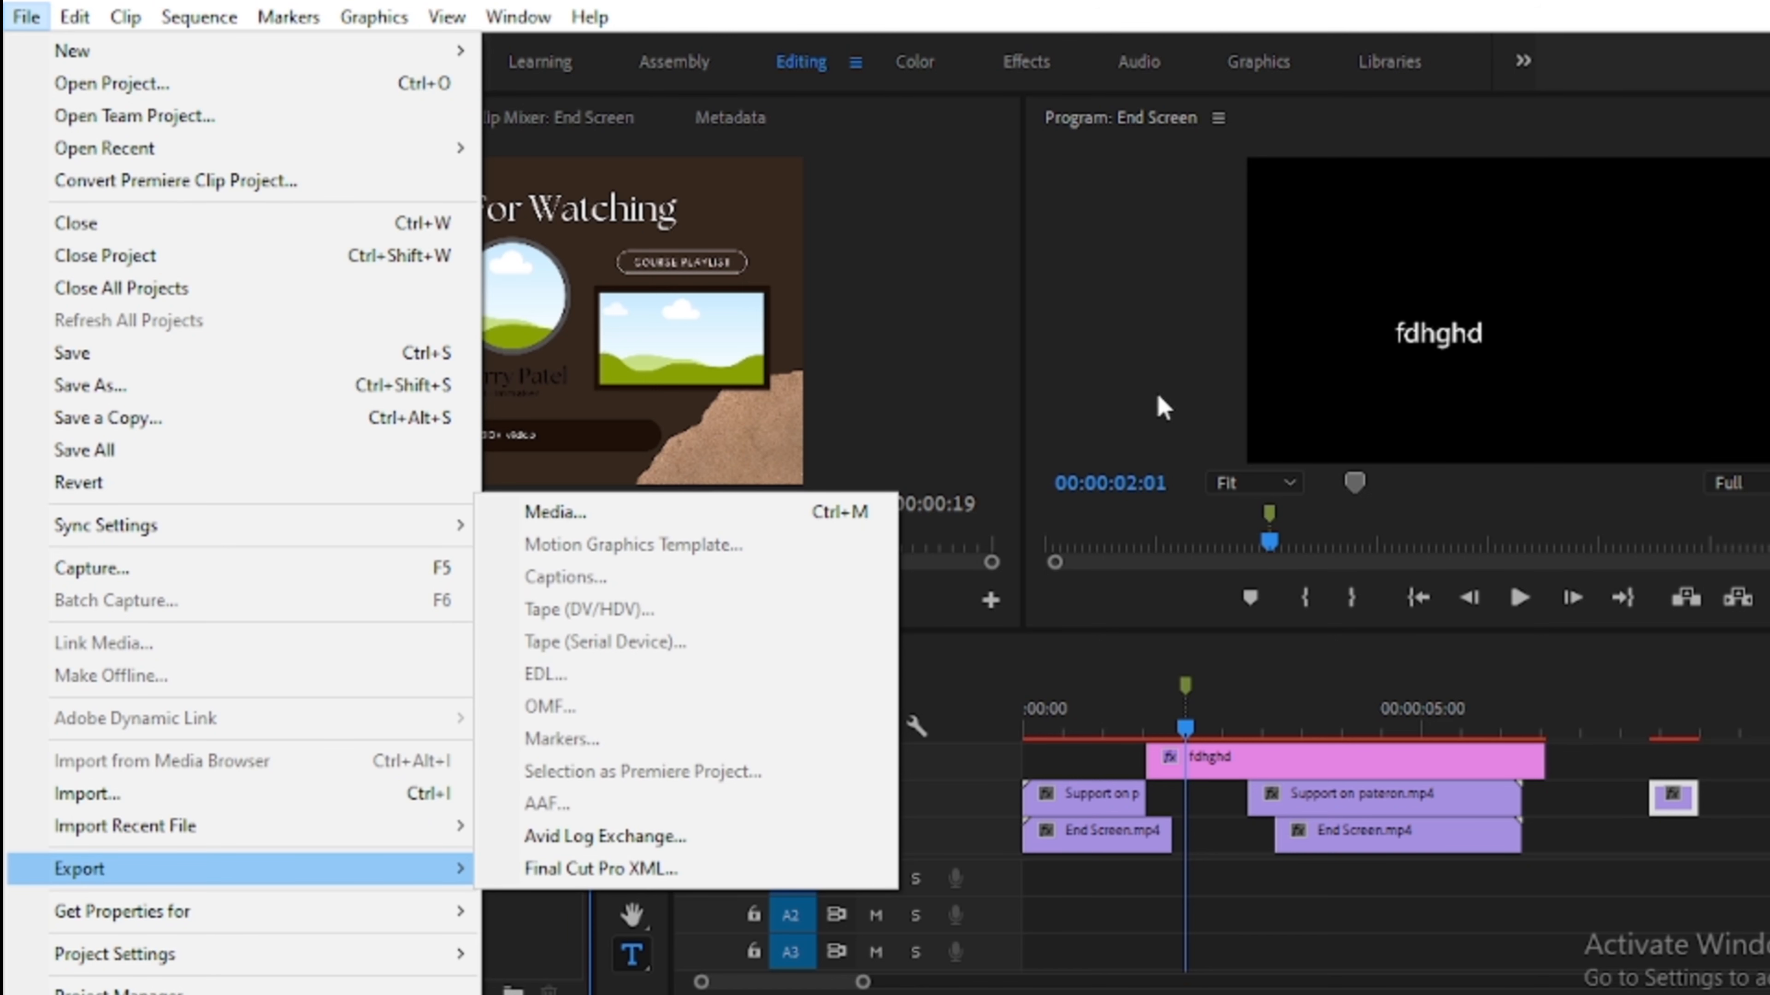
{"action": "left_click", "coordinate": [1101, 598]}
- Resize the panels by widening the Program Monitor and then the Effects panel group
{"action": "left_click_drag", "start_coordinate": [1024, 385], "coordinate": [158, 389]}
{"action": "left_click_drag", "start_coordinate": [32, 383], "coordinate": [33, 385]}
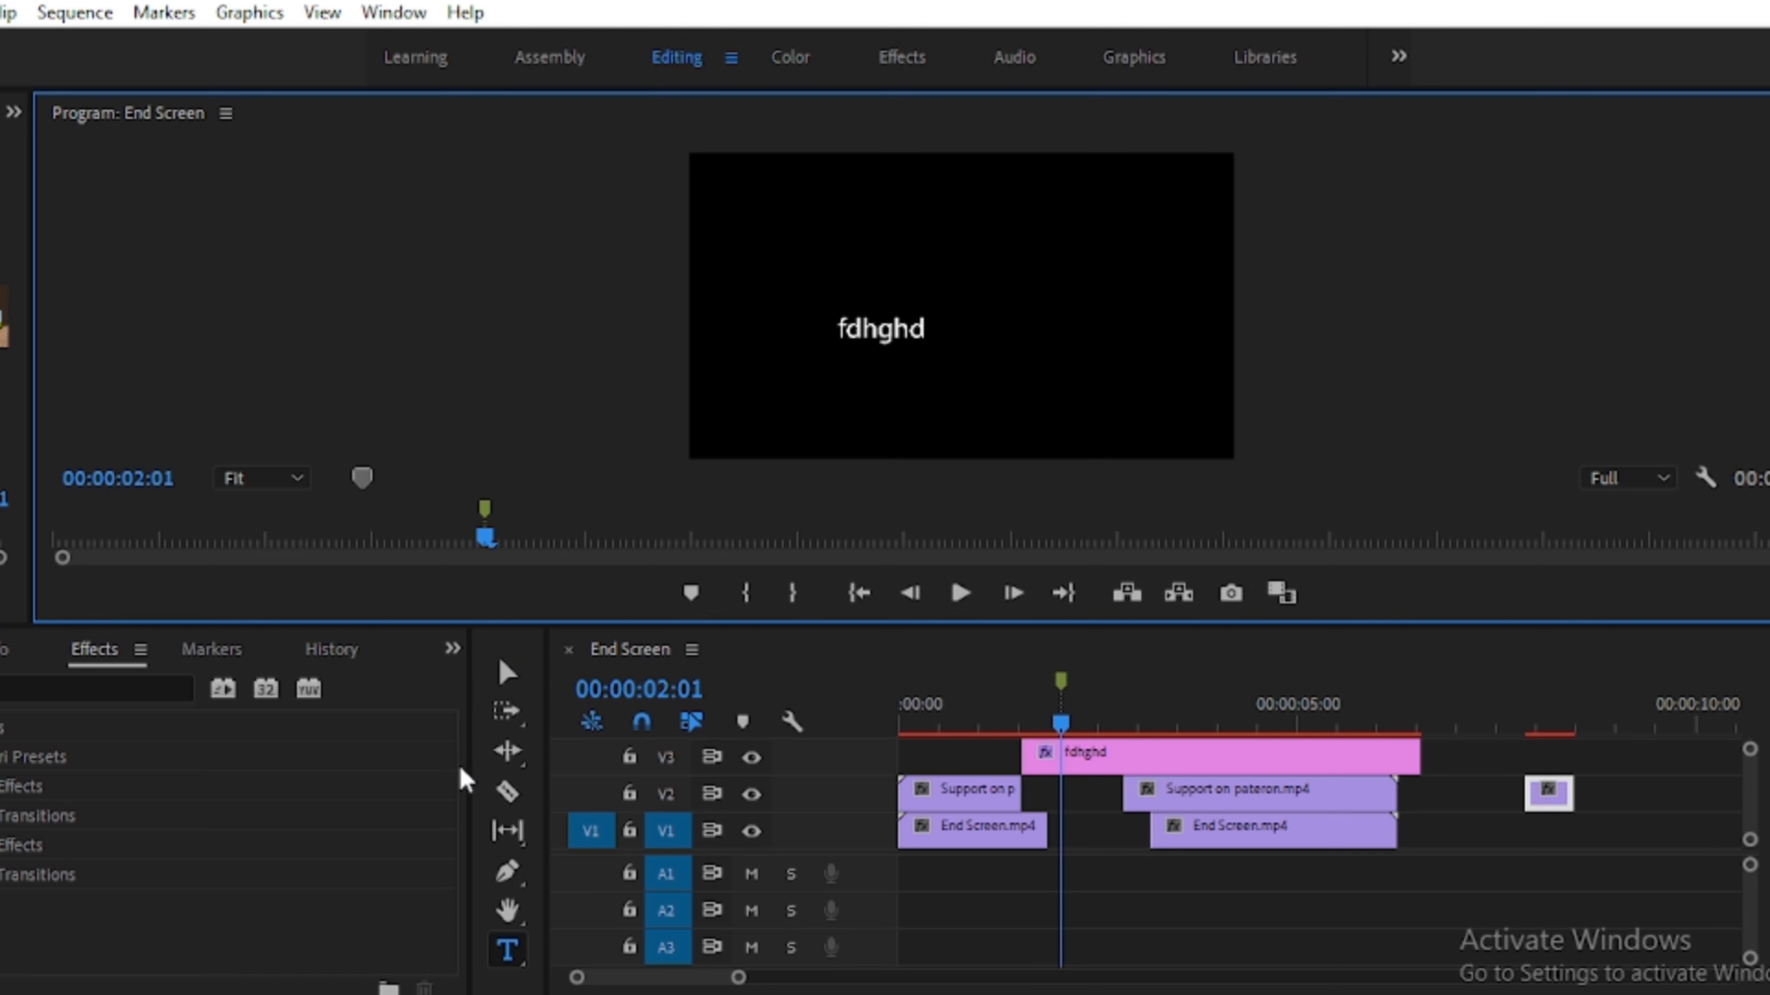
{"action": "left_click_drag", "start_coordinate": [468, 766], "coordinate": [1658, 715]}
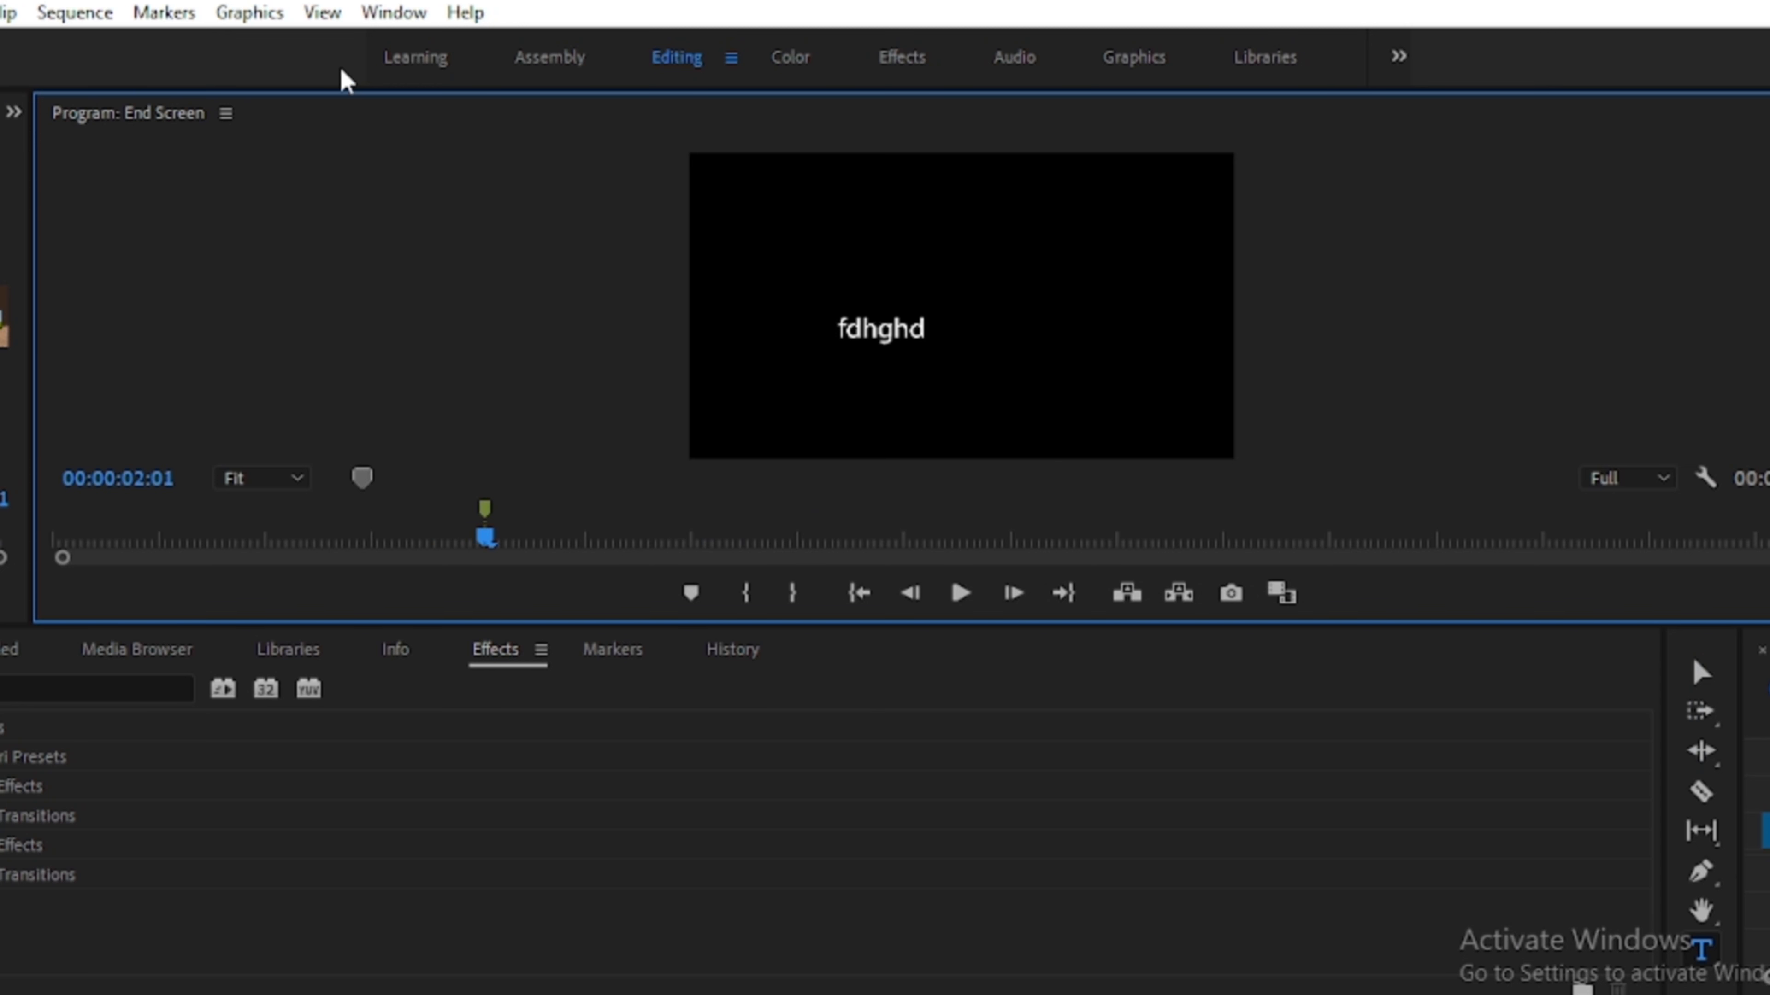
- Reset the Editing workspace to its saved layout
{"action": "left_click", "coordinate": [385, 19]}
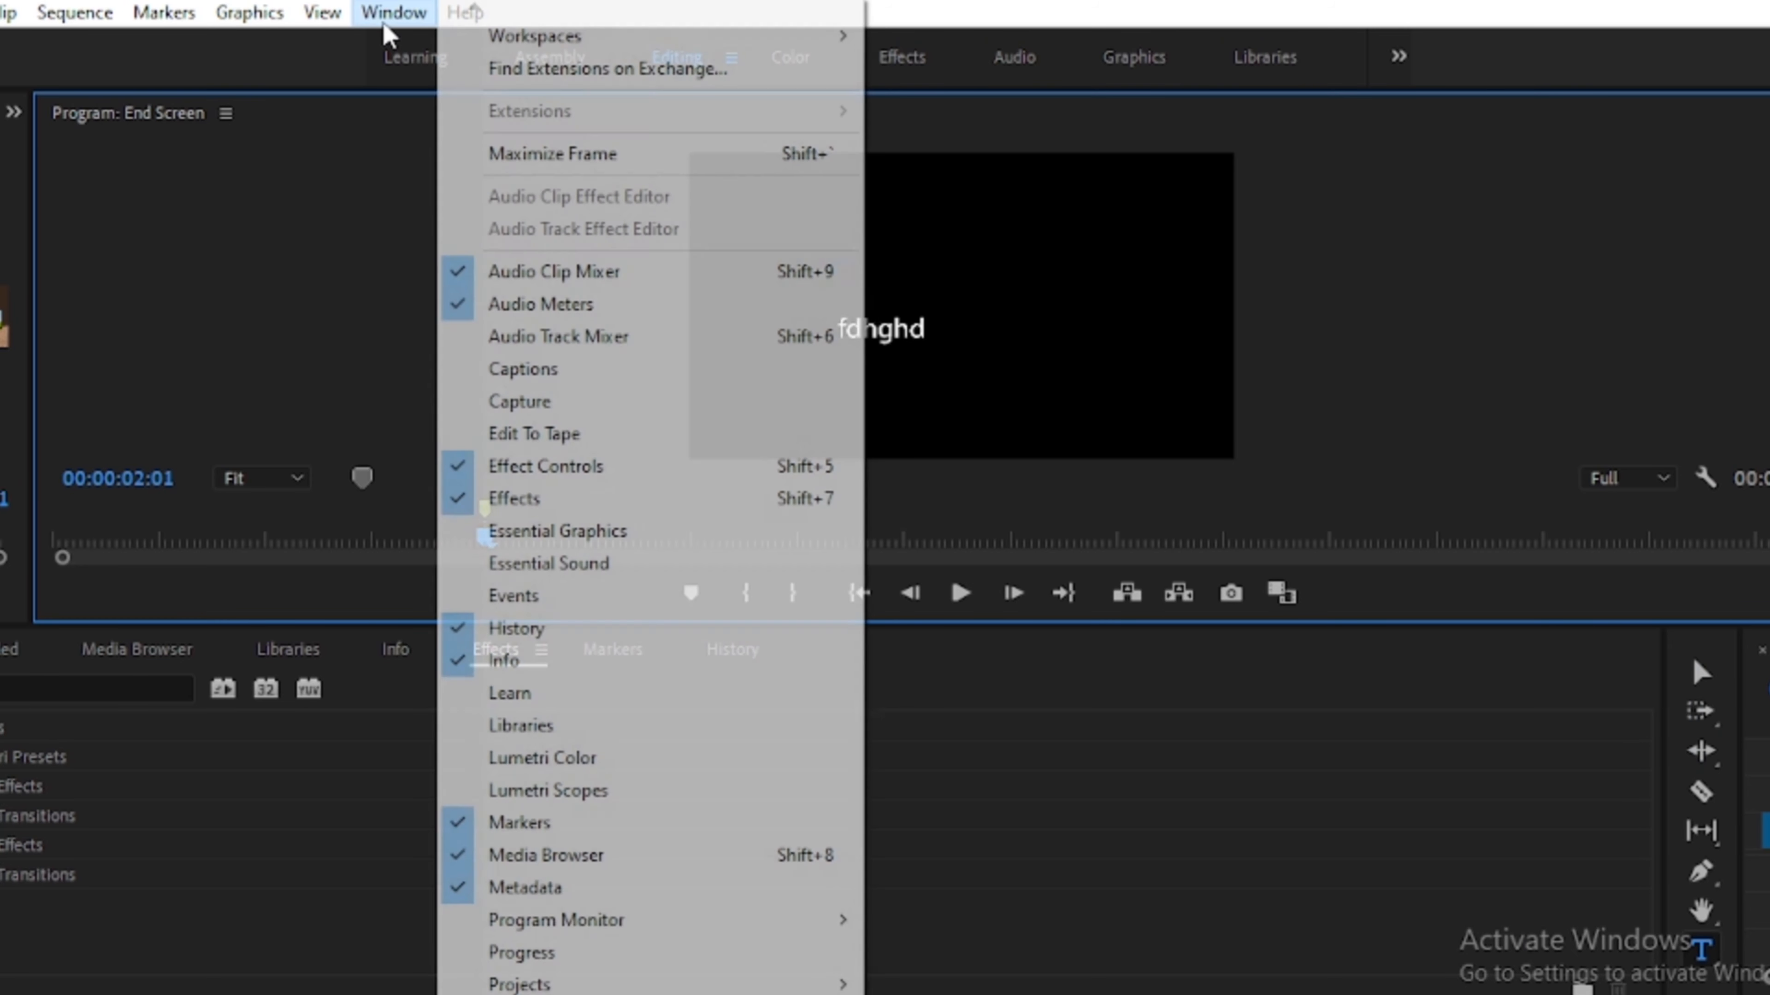
{"action": "mouse_move", "coordinate": [467, 45]}
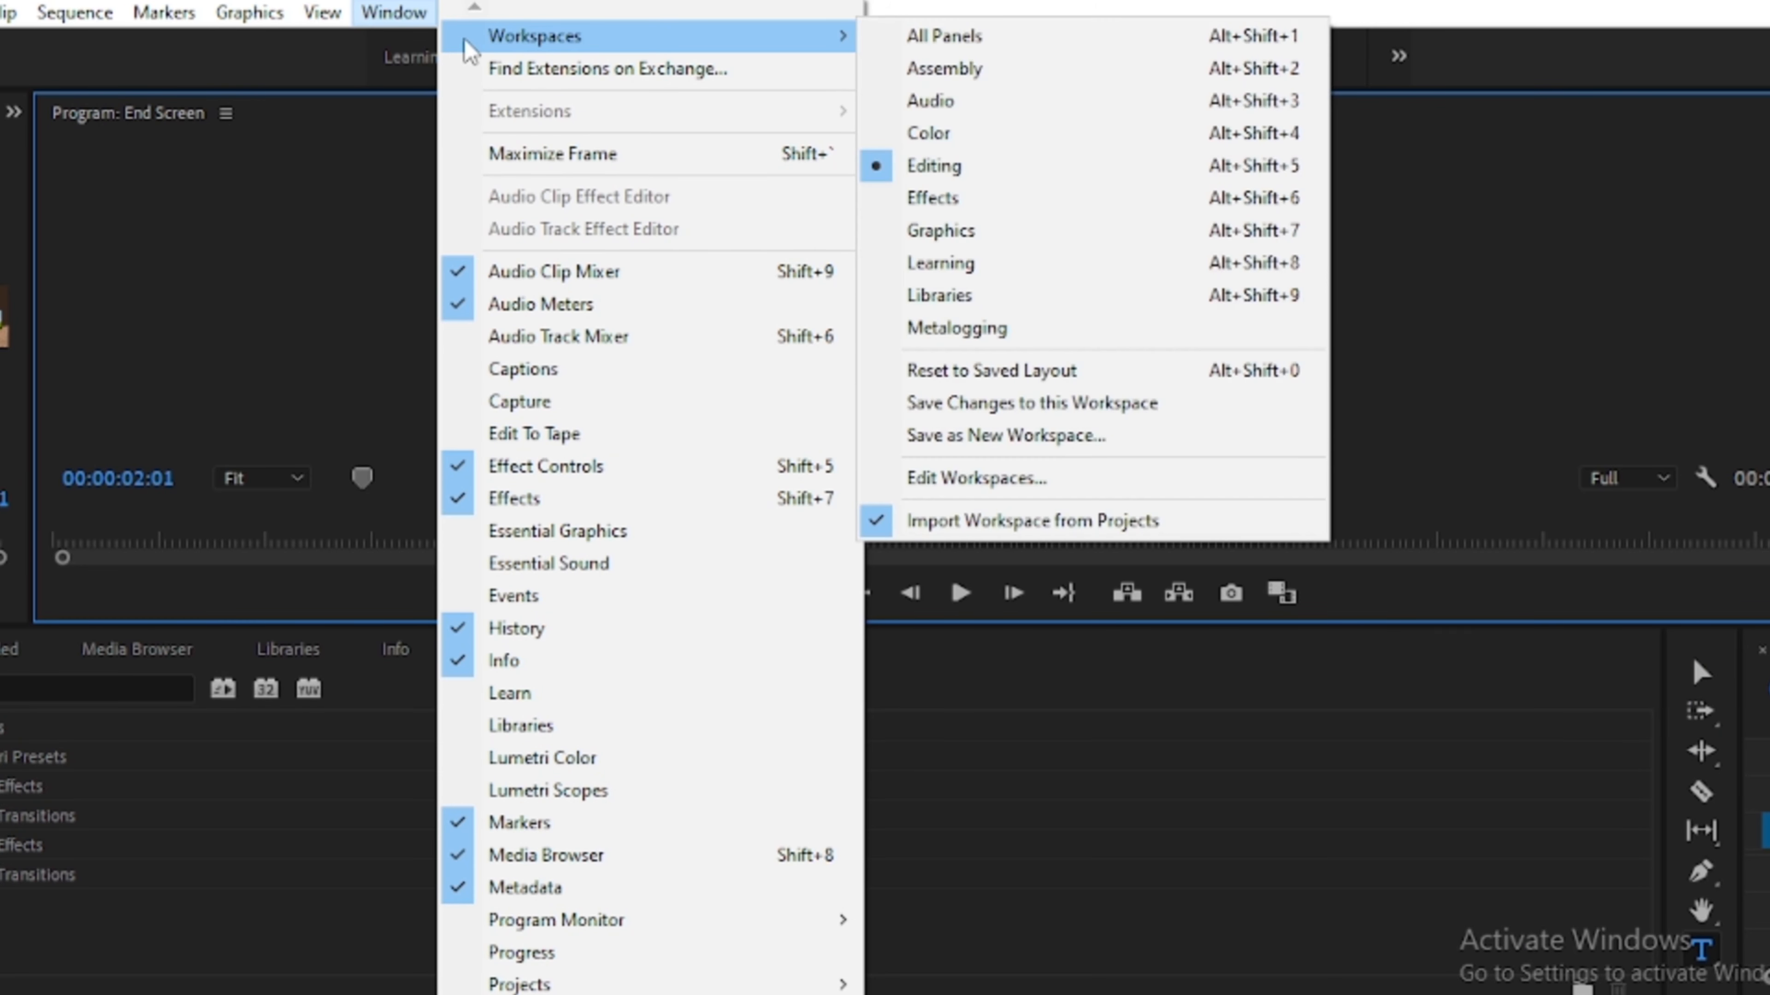
{"action": "left_click", "coordinate": [950, 370]}
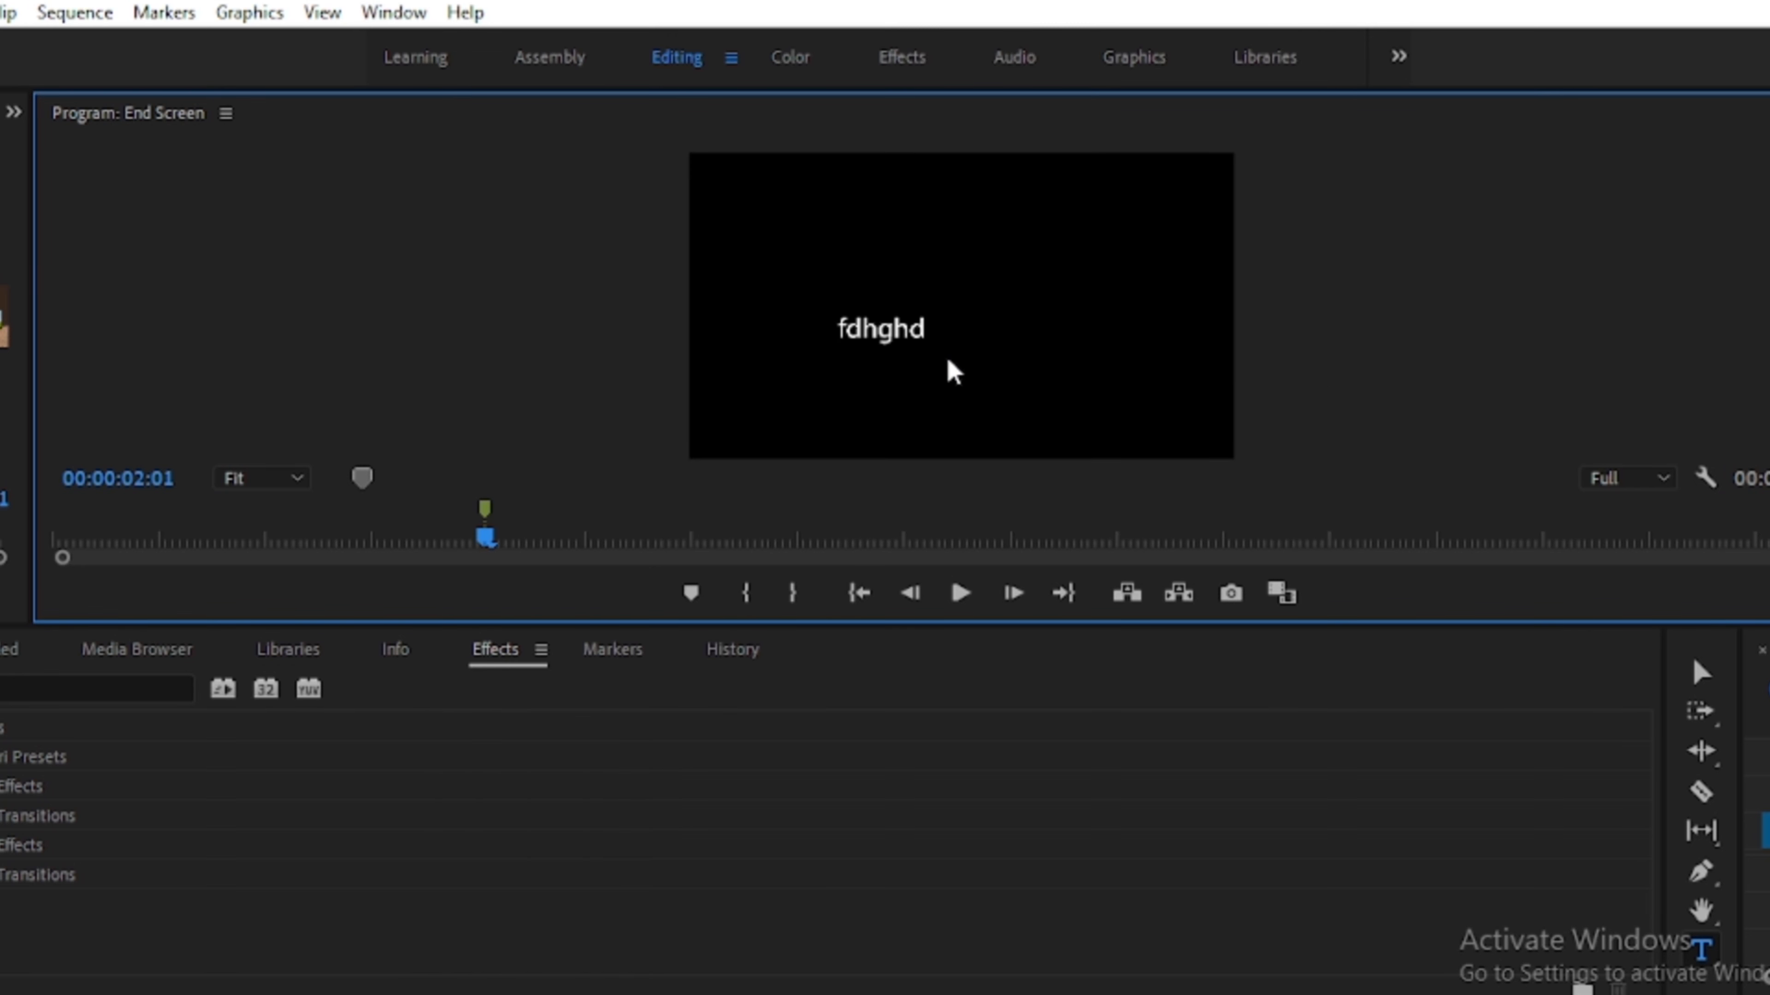